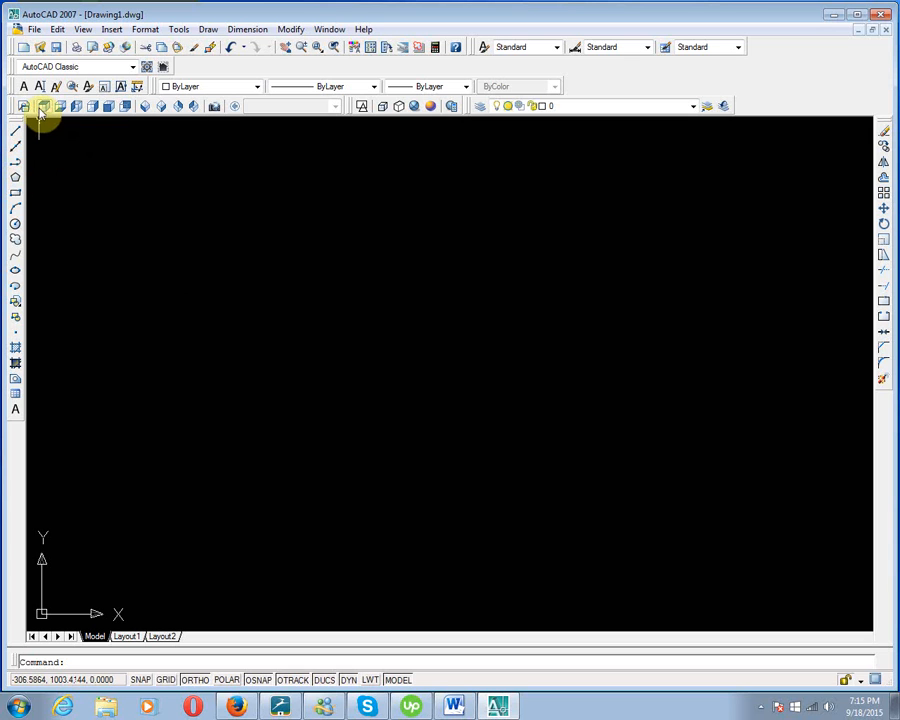
# Step: In the front view, start a polyline with orthogonal segments of 200 to the right, 250 down and 200 to the right
pyautogui.moveTo(14, 105)
pyautogui.mouseDown()
pyautogui.moveTo(221, 183)
pyautogui.moveTo(316, 160)
pyautogui.mouseUp()
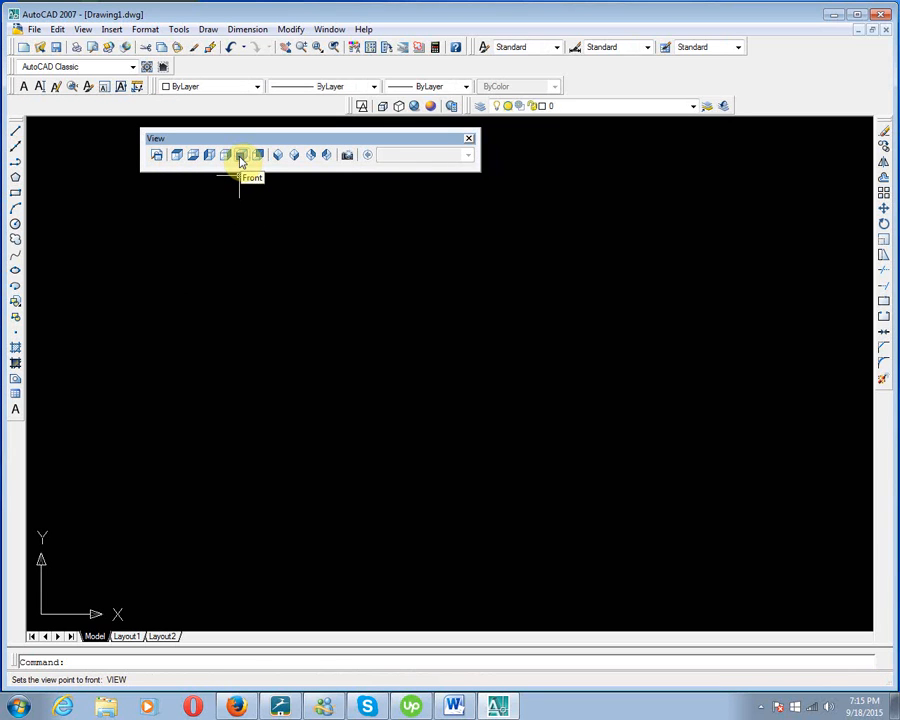
pyautogui.click(16, 166)
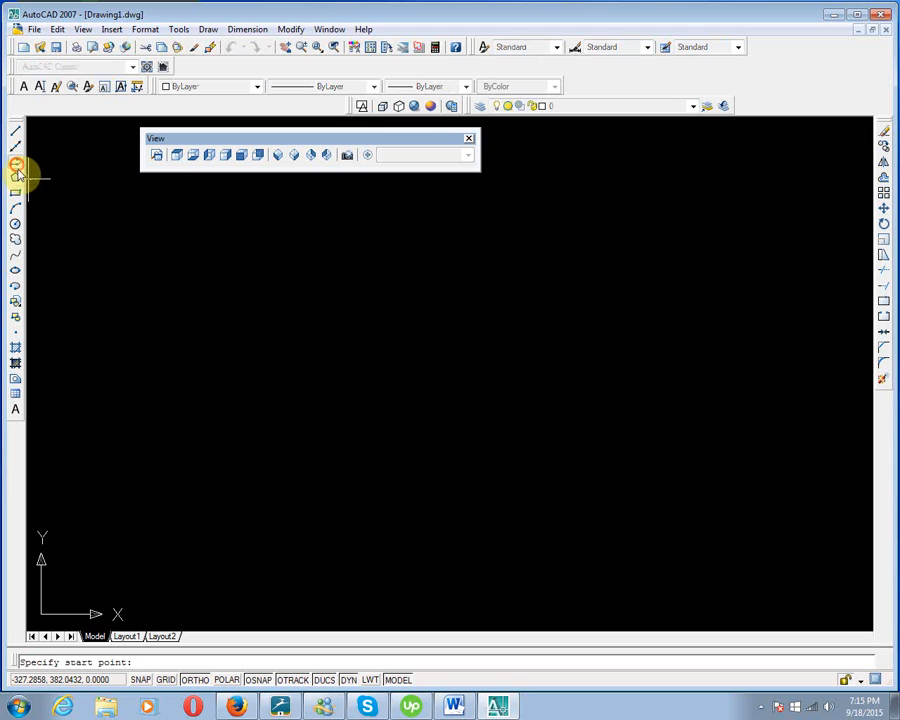
pyautogui.click(231, 278)
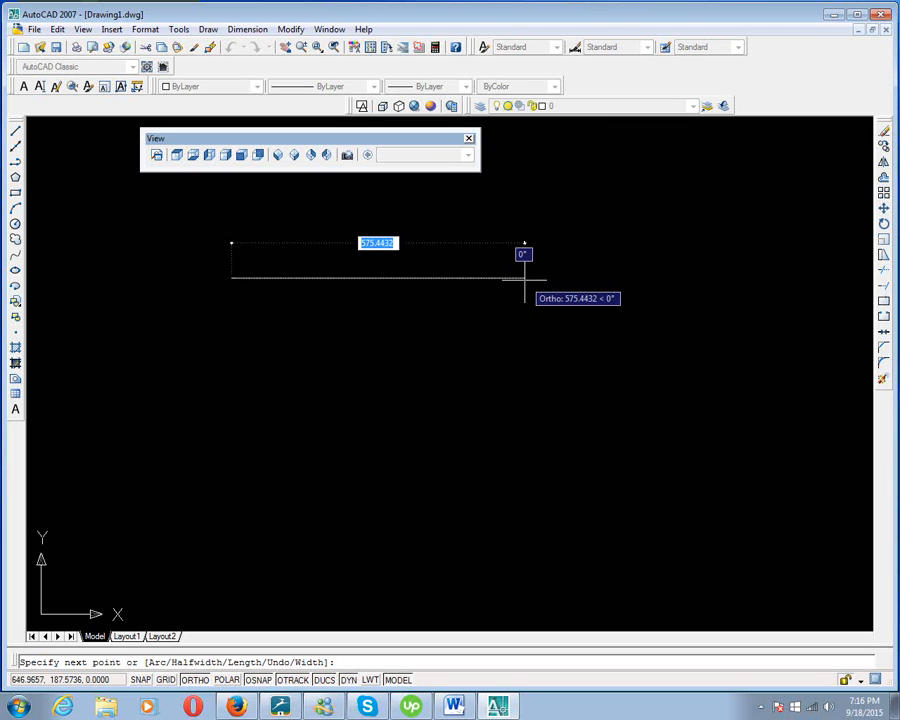
pyautogui.write('200')
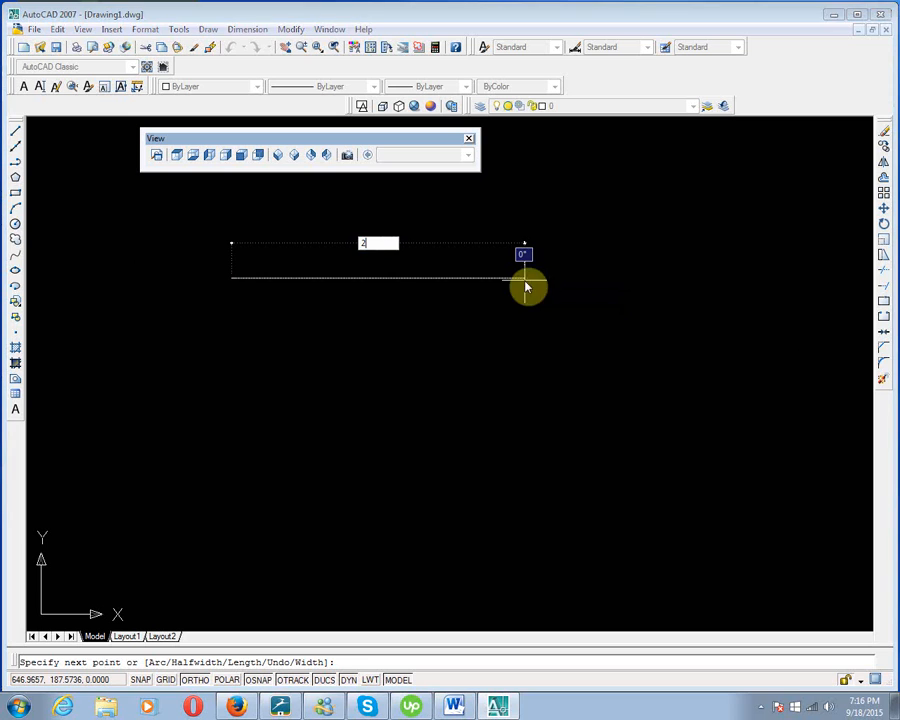
pyautogui.press('Return')
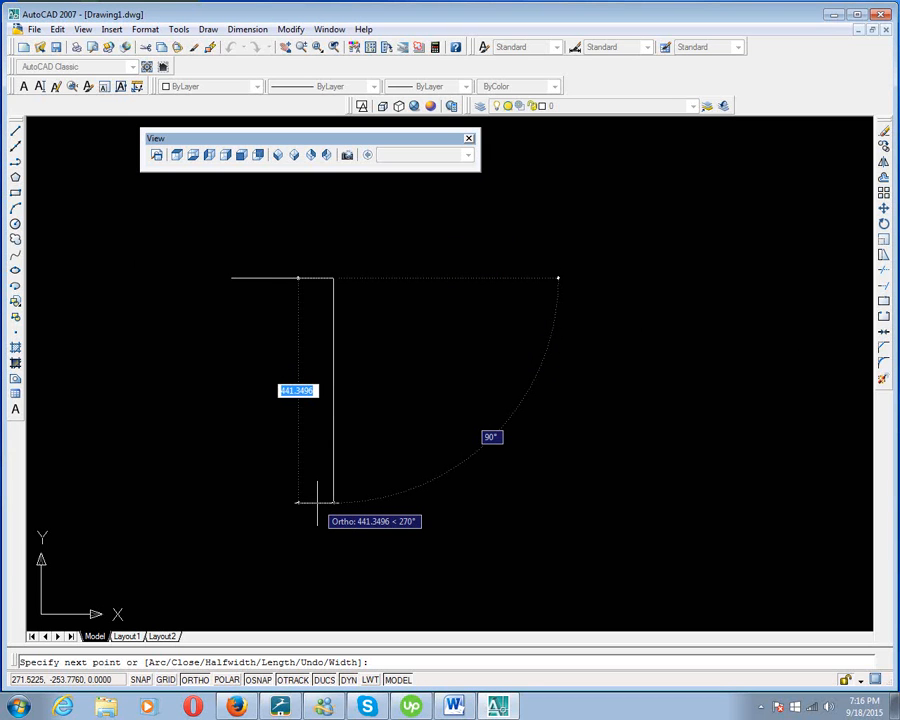
pyautogui.write('250')
pyautogui.press('Return')
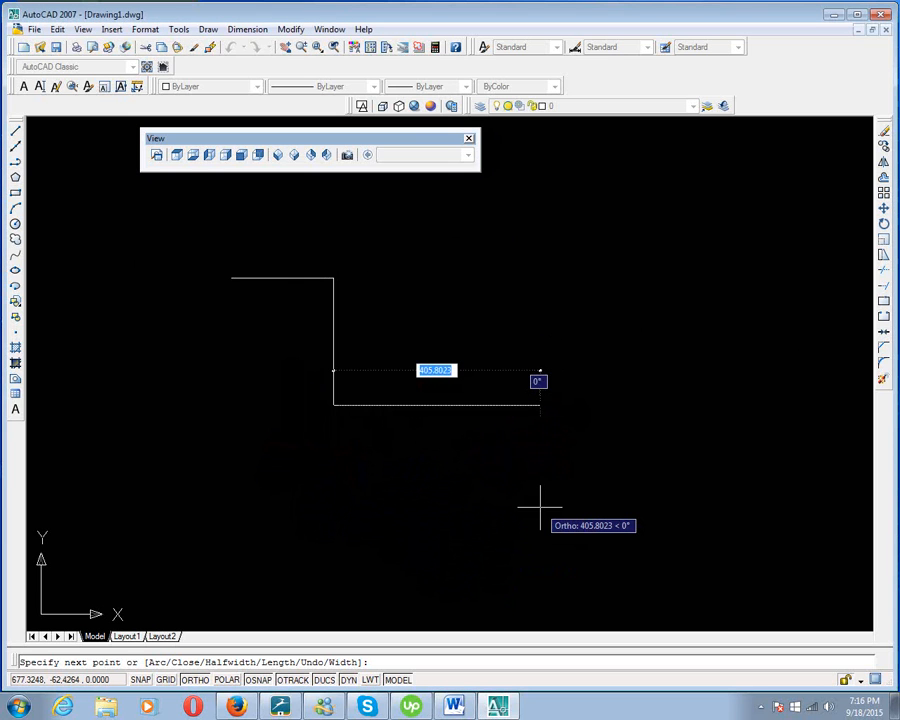
pyautogui.write('200')
pyautogui.press('Return')
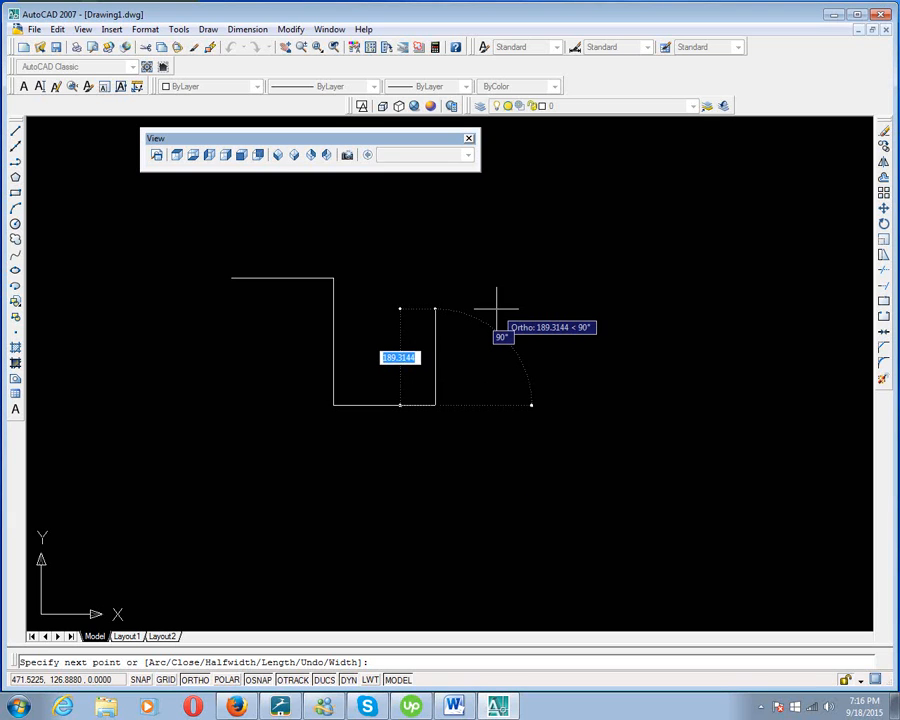
# Step: Continue the polyline with segments of 200 up and 250 to the right, and end it
pyautogui.write('2')
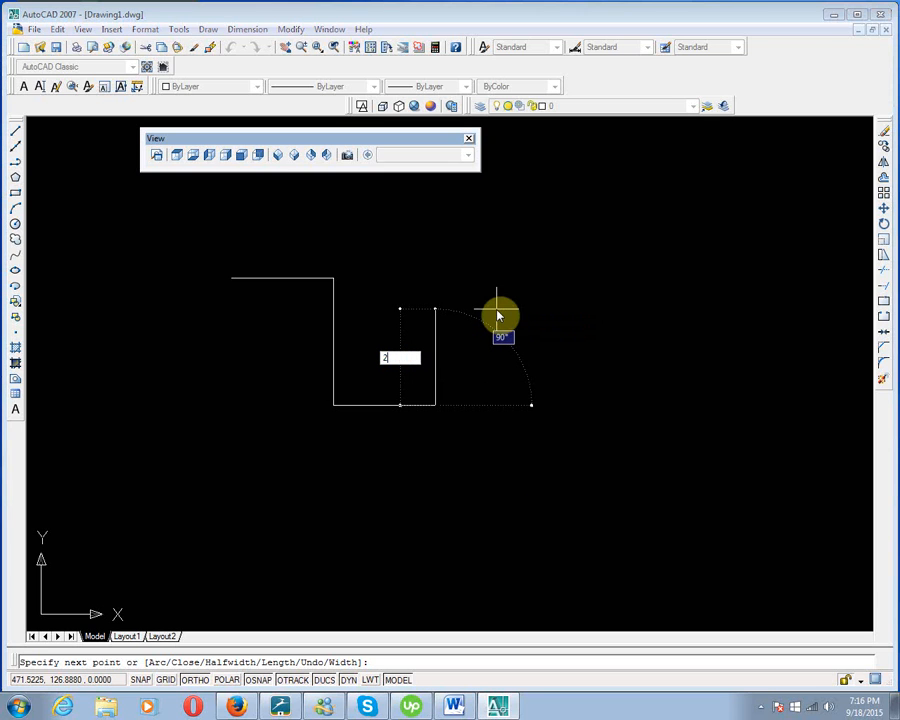
pyautogui.write('00')
pyautogui.press('Return')
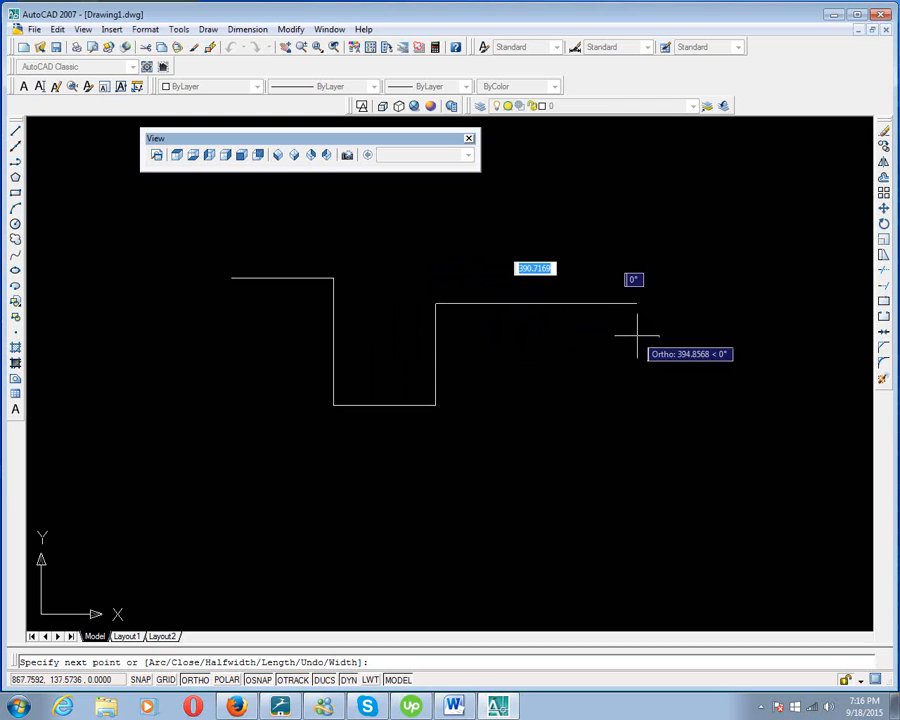
pyautogui.write('250')
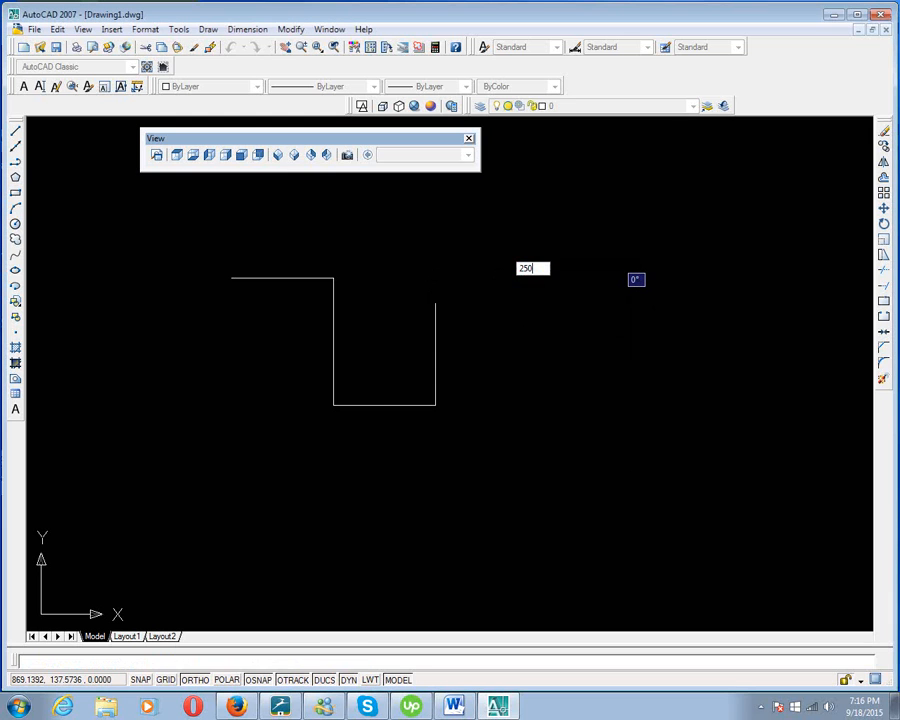
pyautogui.press('Return')
pyautogui.press('Return')
pyautogui.scroll(2, 341, 331)
pyautogui.moveTo(333, 267); pyautogui.dragTo(349, 300, button='middle')
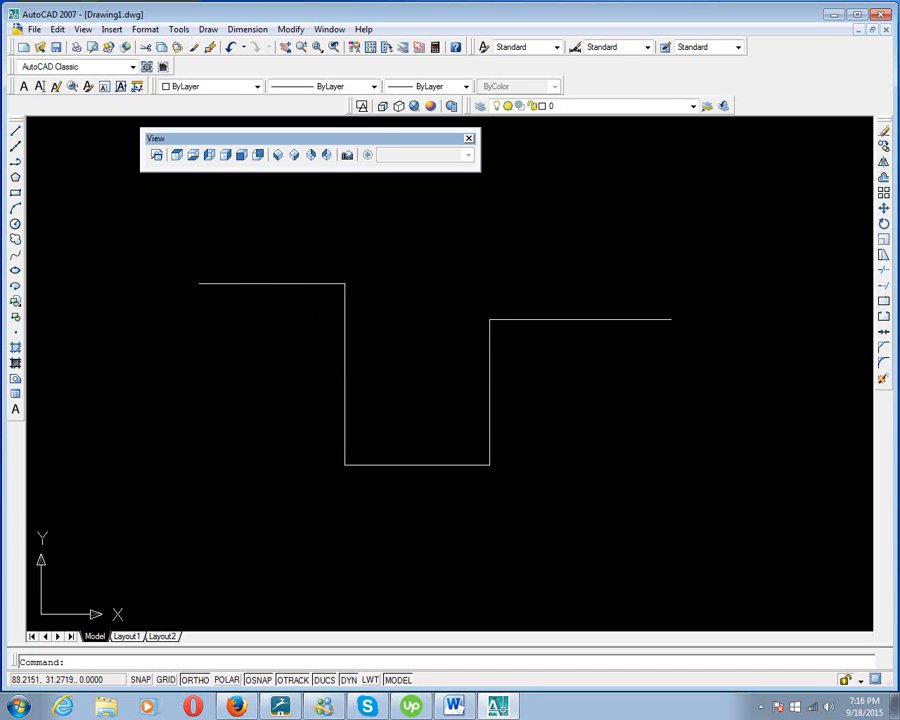
# Step: Try a fillet of radius 25 on the polyline's first upper corner, and undo it
pyautogui.click(884, 366)
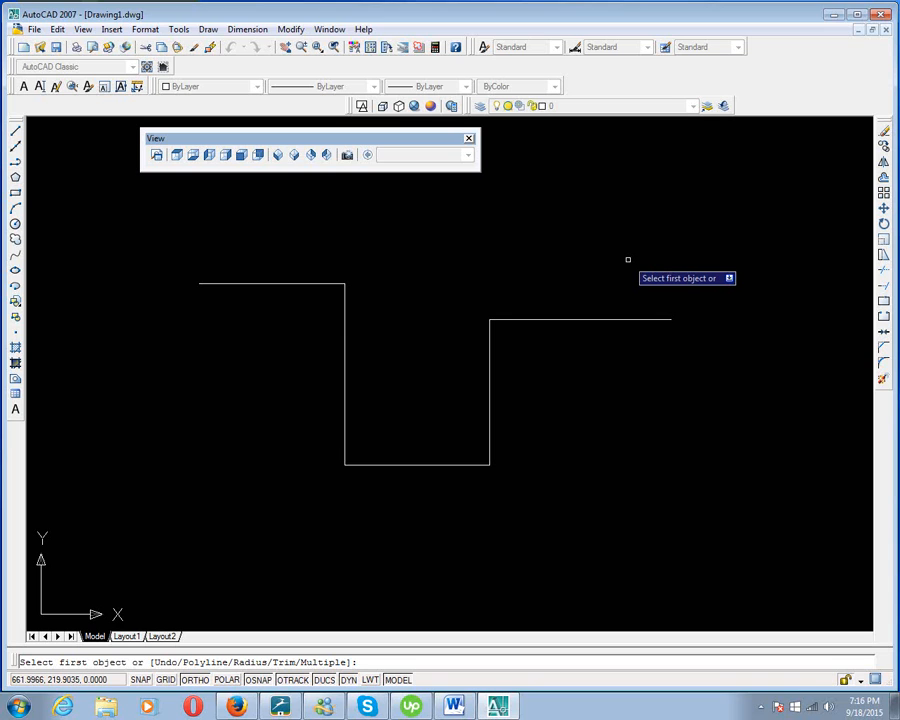
pyautogui.write('r')
pyautogui.press('Return')
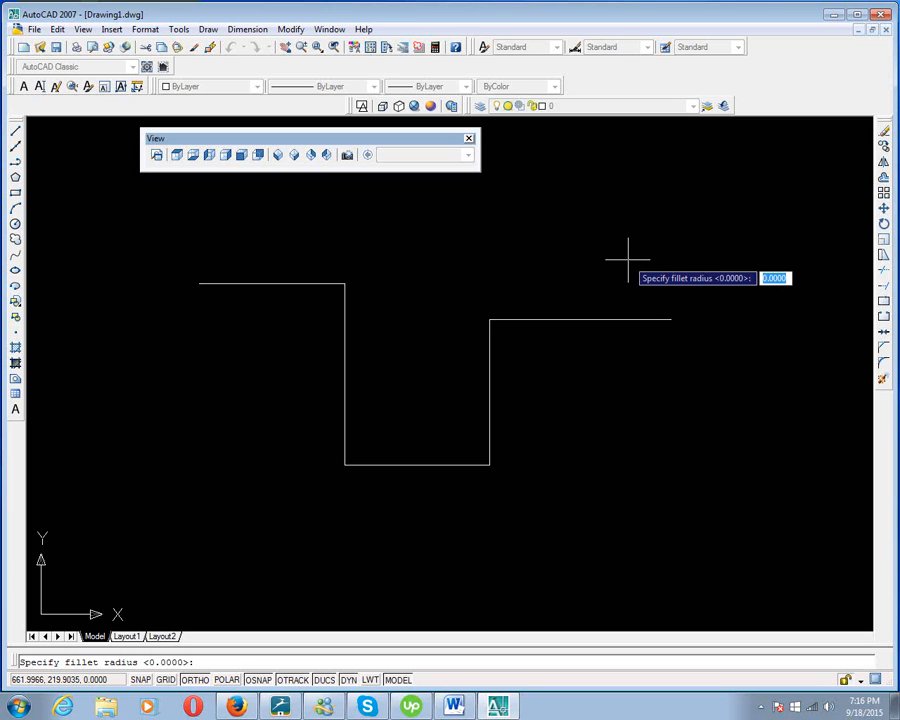
pyautogui.write('25')
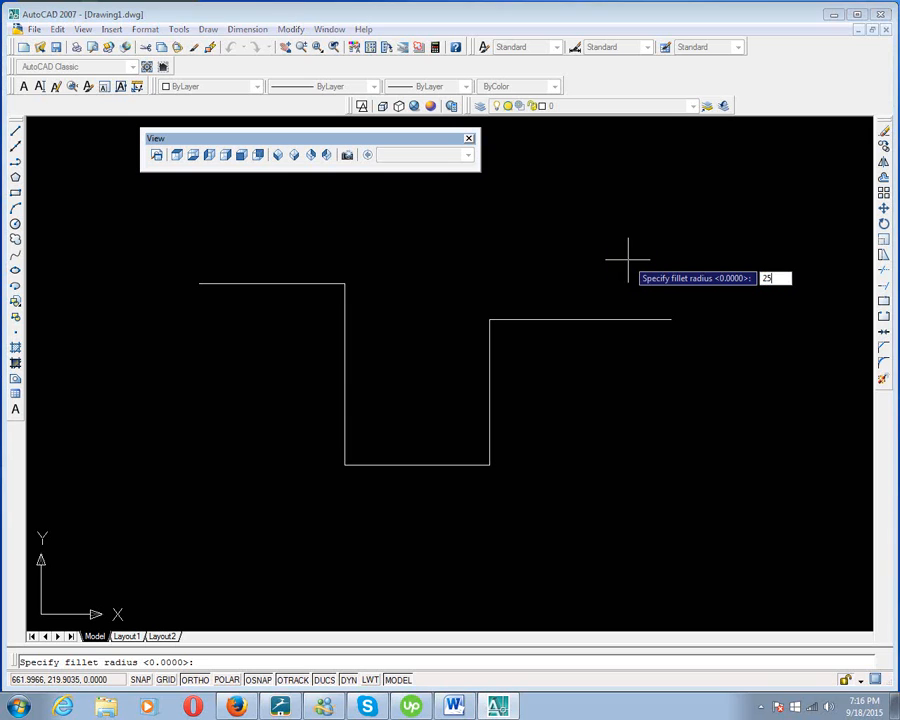
pyautogui.press('Return')
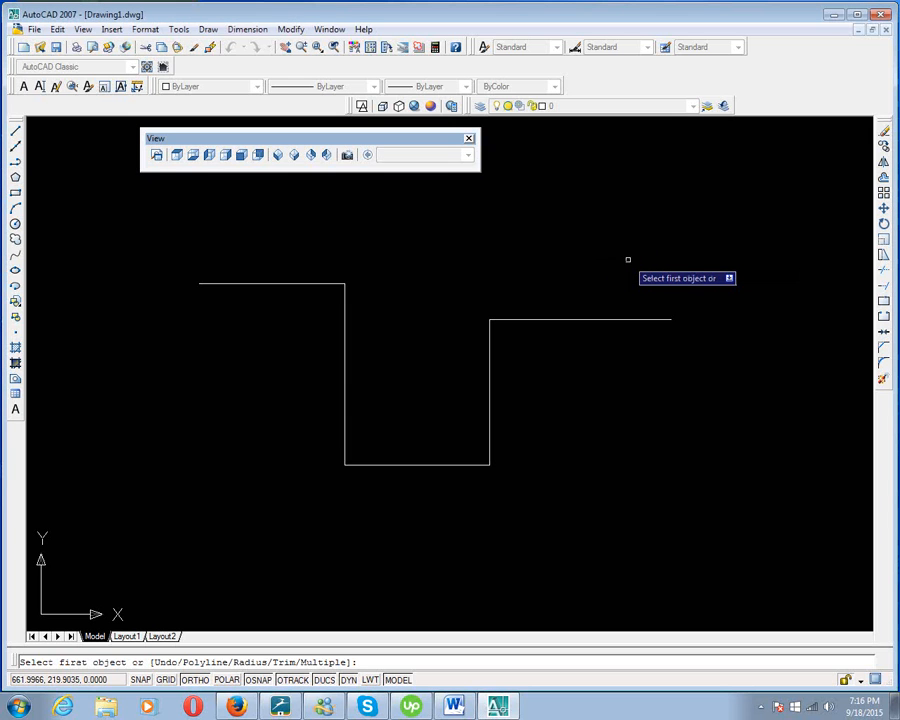
pyautogui.click(319, 284)
pyautogui.click(345, 316)
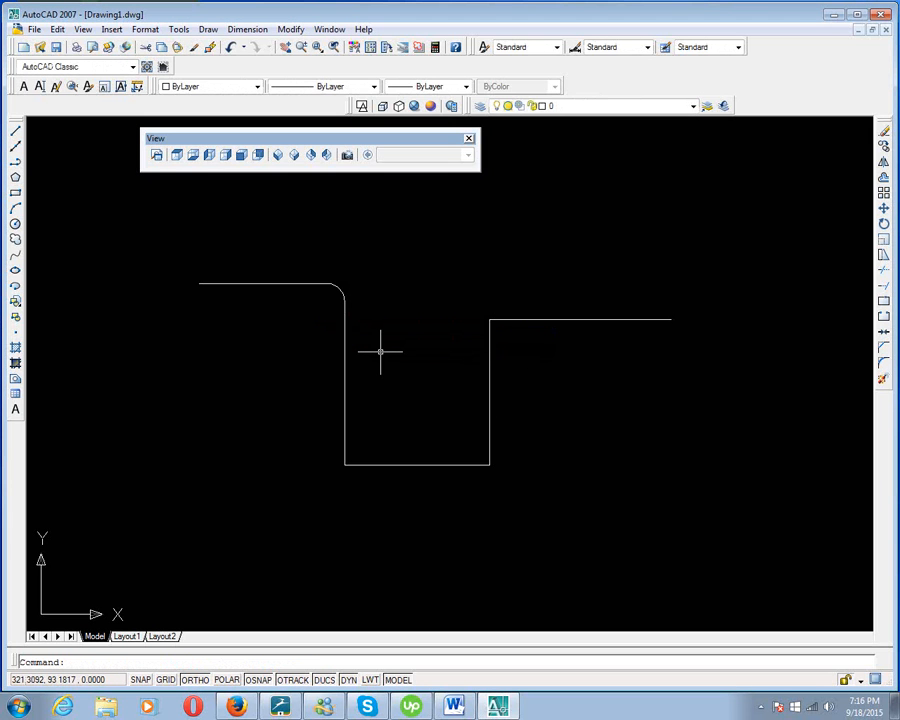
pyautogui.hotkey('ctrl', 'z')
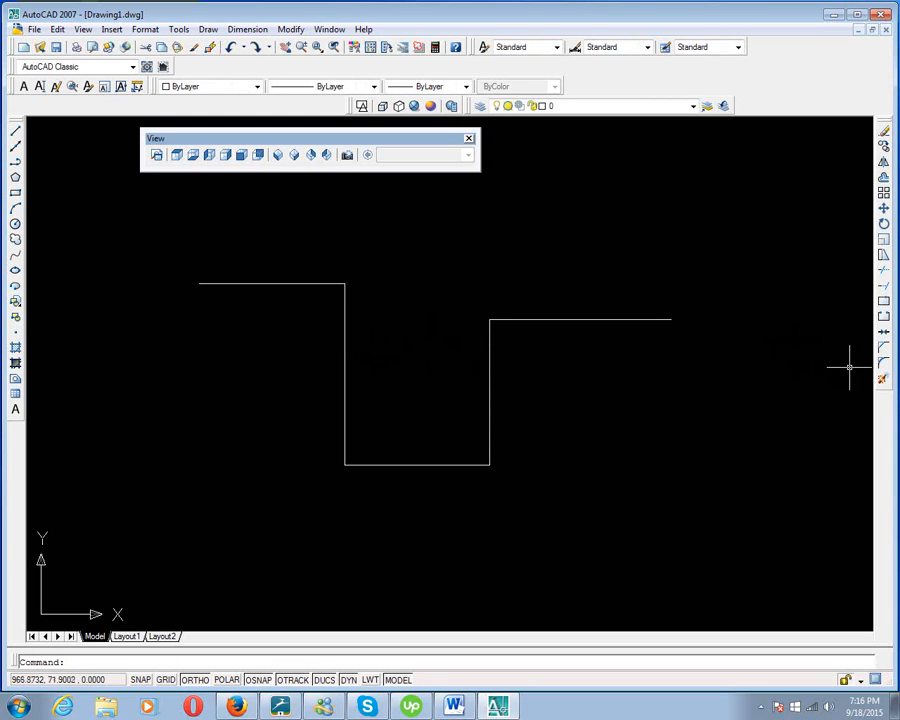
# Step: Fillet the polyline's first upper corner with a radius of 50
pyautogui.click(884, 362)
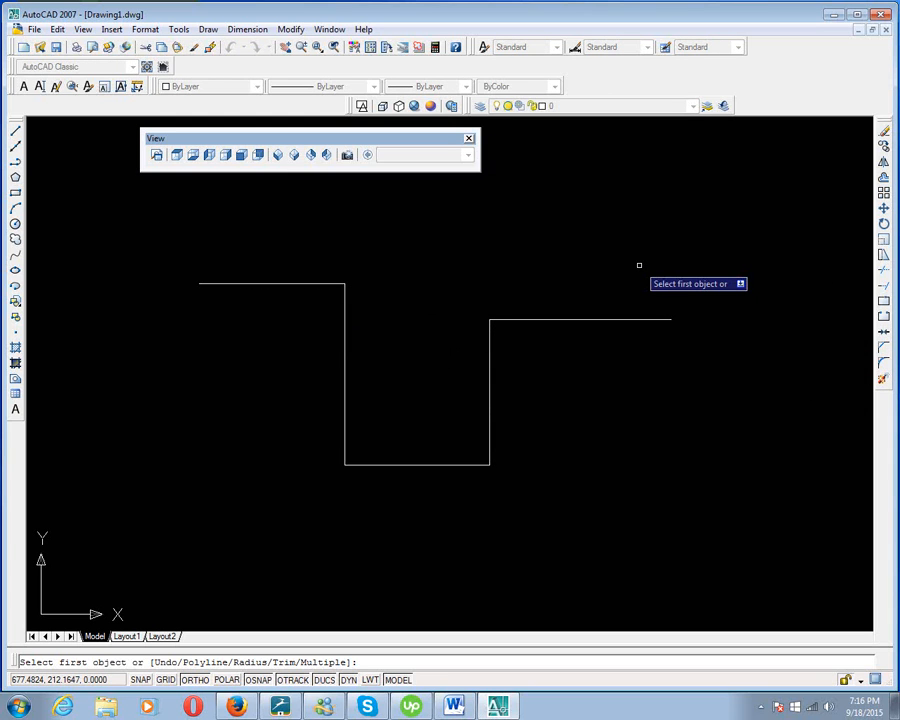
pyautogui.write('r')
pyautogui.press('Return')
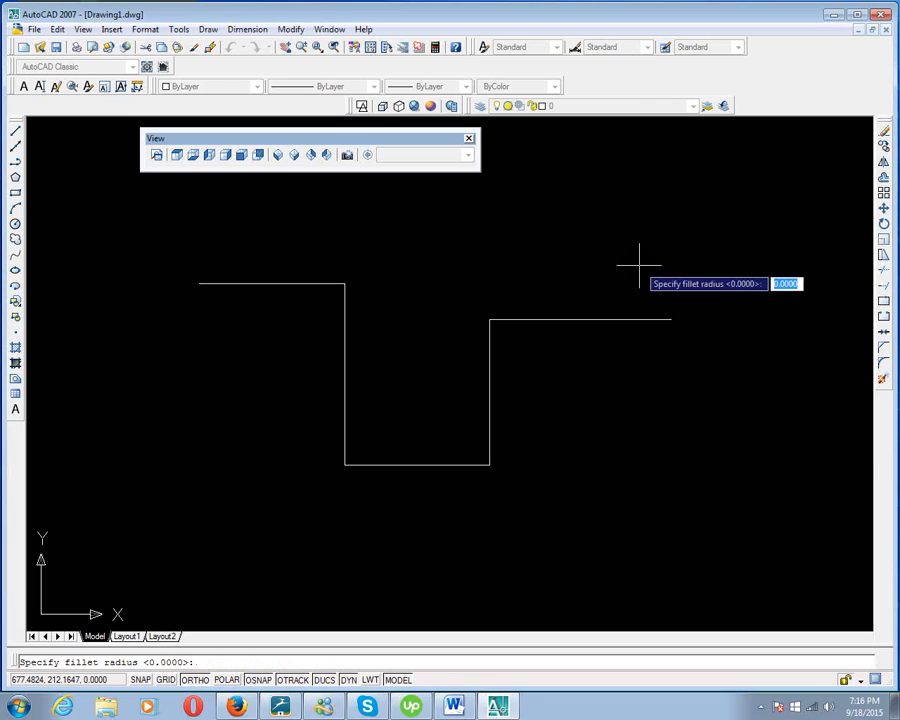
pyautogui.write('50')
pyautogui.press('Return')
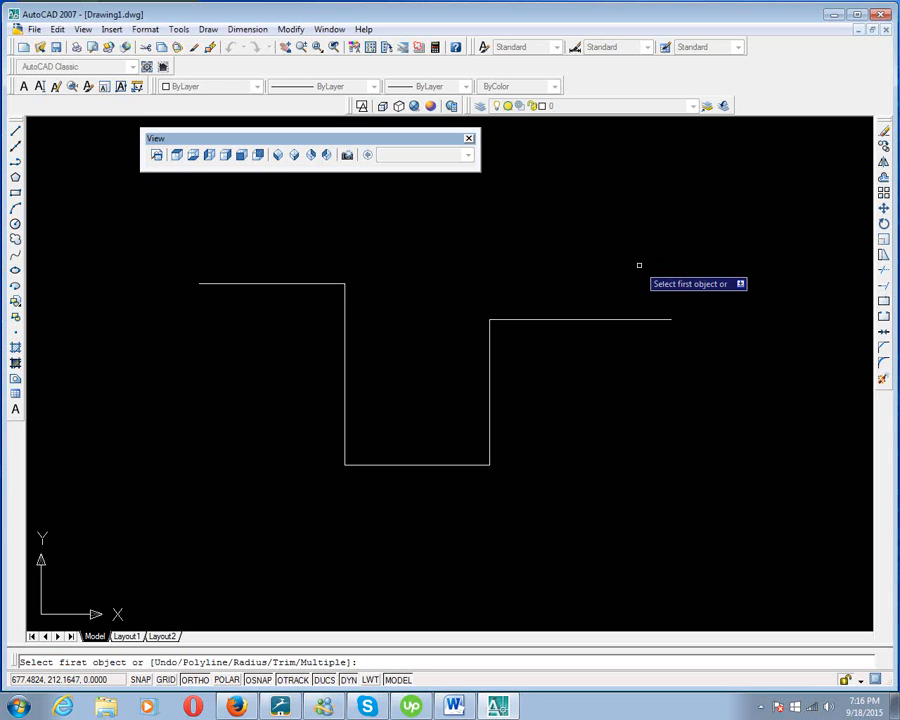
pyautogui.click(325, 283)
pyautogui.click(344, 316)
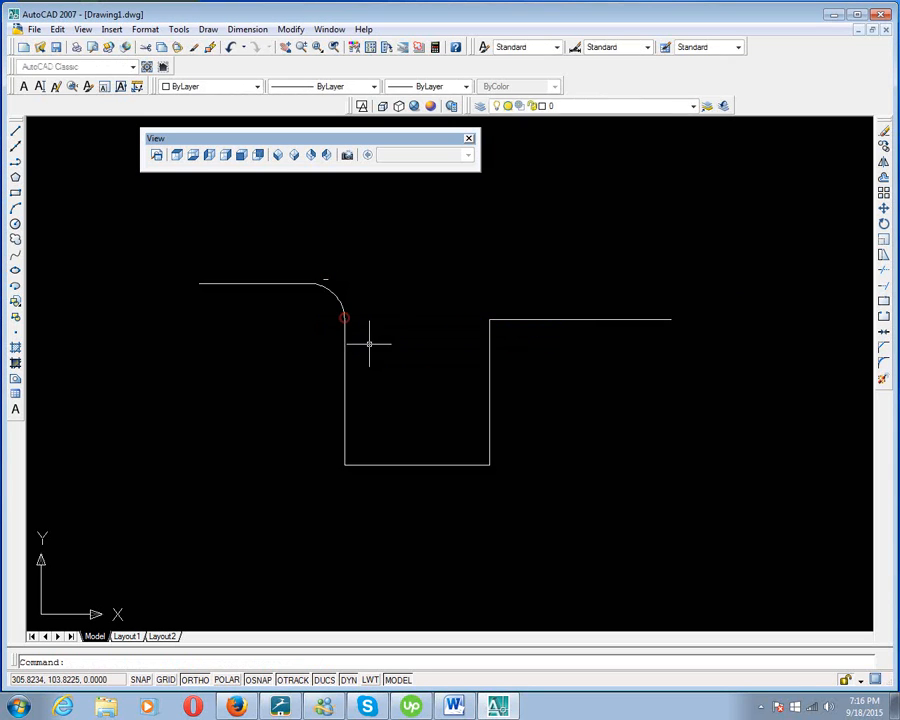
# Step: Fillet the two lower corners and the remaining upper corner of the polyline with the same radius
pyautogui.press('Return')
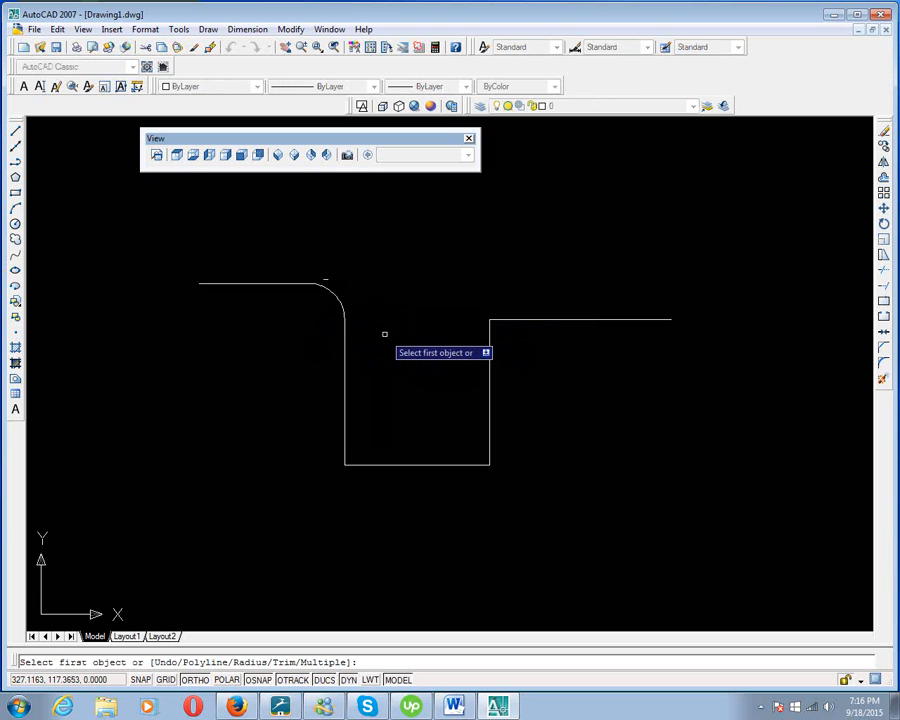
pyautogui.click(345, 444)
pyautogui.click(368, 464)
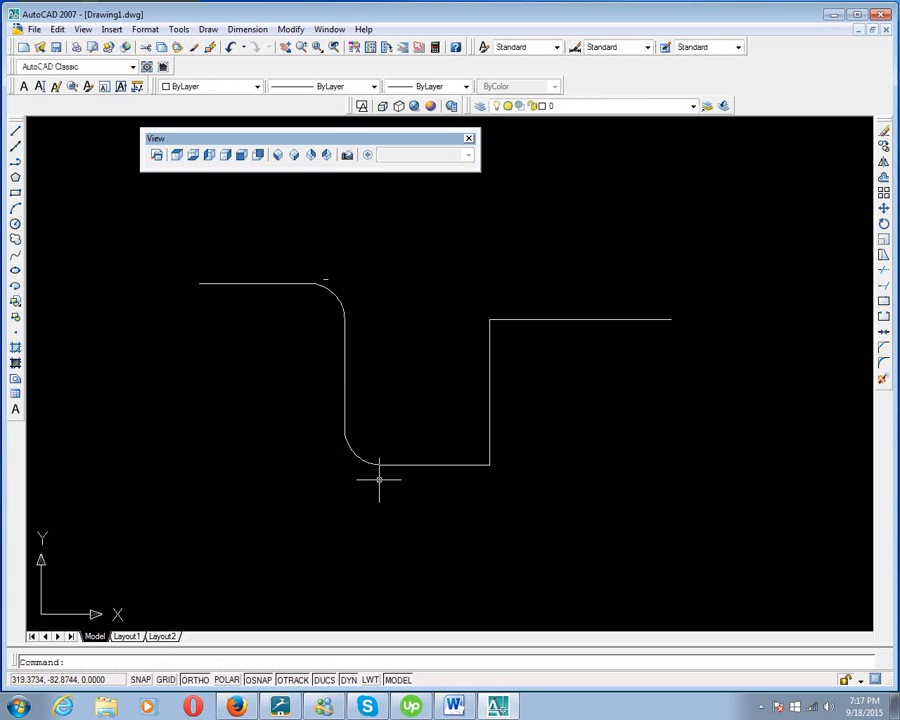
pyautogui.press('Return')
pyautogui.click(472, 466)
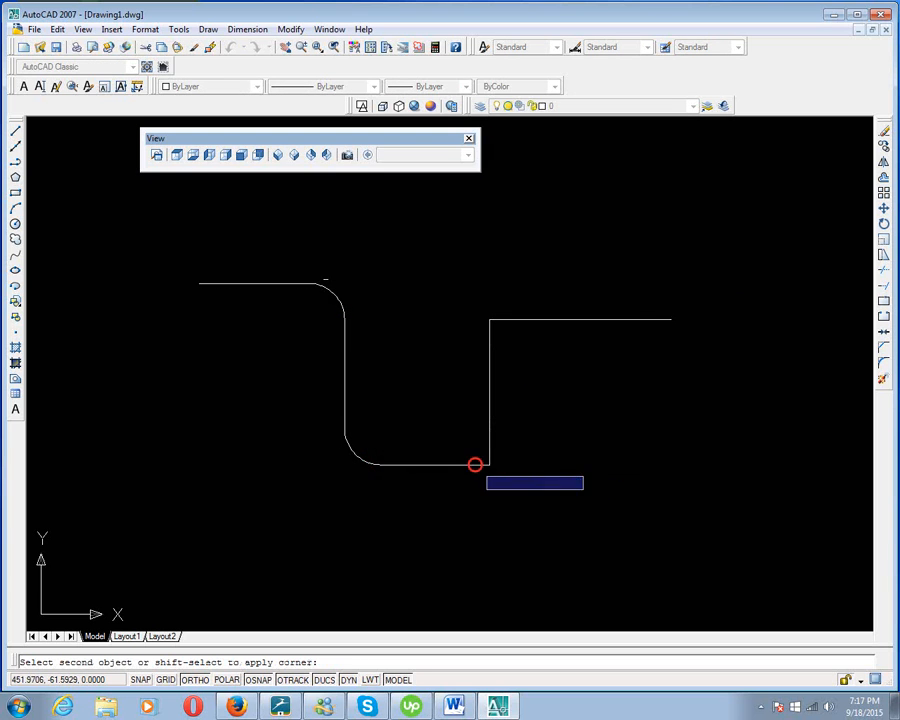
pyautogui.click(489, 456)
pyautogui.press('Return')
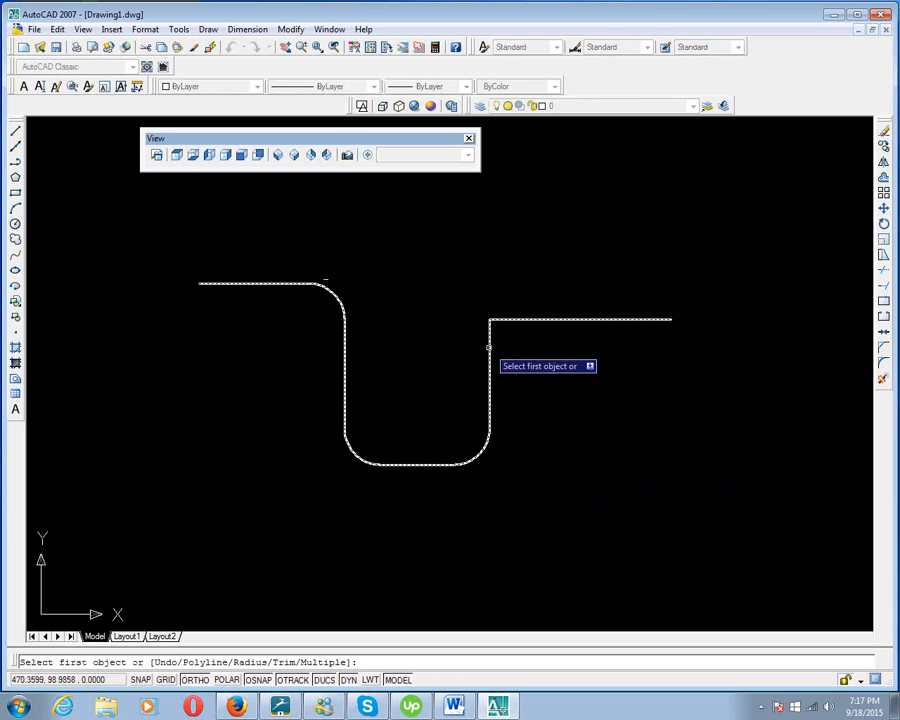
pyautogui.click(489, 350)
pyautogui.click(514, 321)
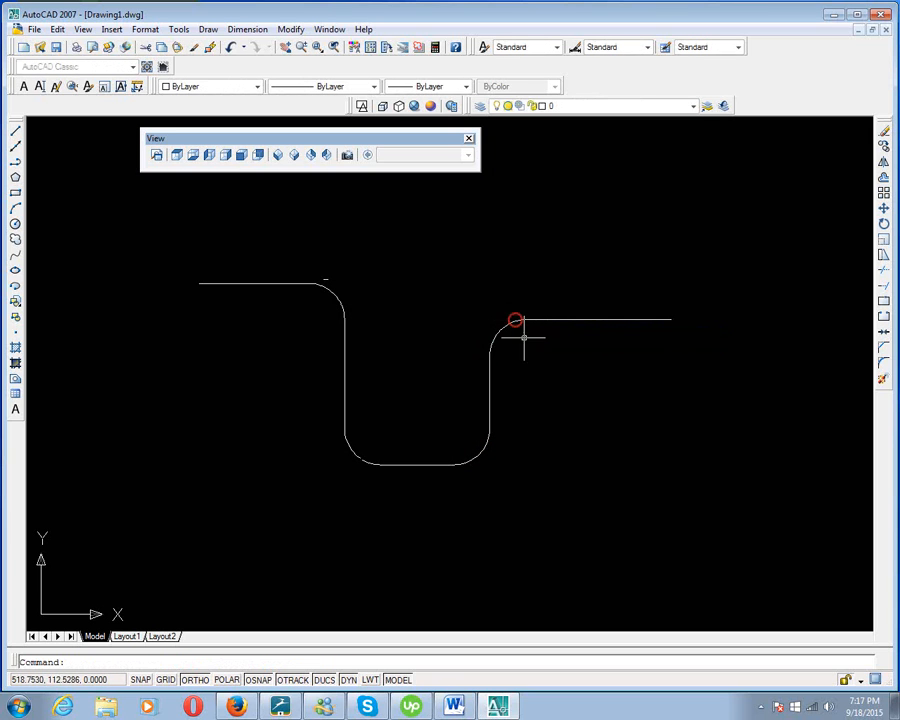
# Step: Switch to the top view to reset the drawing plane, and display the polyline in the southwest isometric view
pyautogui.scroll(-6, 401, 327)
pyautogui.scroll(6, 401, 327)
pyautogui.moveTo(404, 322); pyautogui.dragTo(372, 300, button='middle')
pyautogui.click(180, 159)
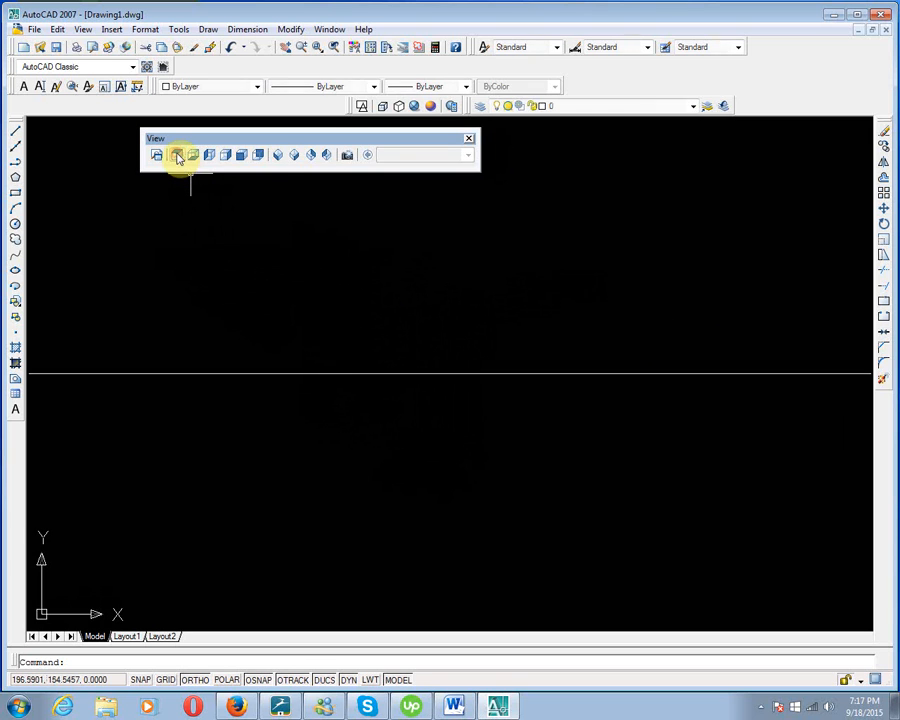
pyautogui.click(278, 156)
pyautogui.scroll(-3, 342, 265)
pyautogui.moveTo(369, 306); pyautogui.dragTo(375, 341, button='middle')
pyautogui.scroll(2, 375, 340)
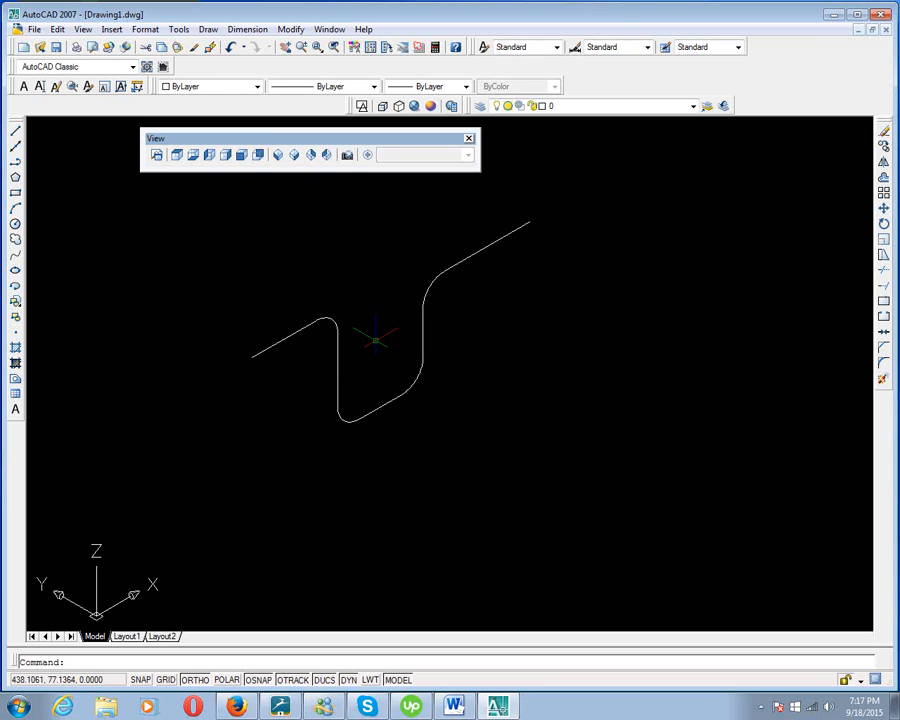
# Step: Draw a circle of radius 12 on the horizontal XY plane, in the empty space beside the polyline
pyautogui.click(15, 226)
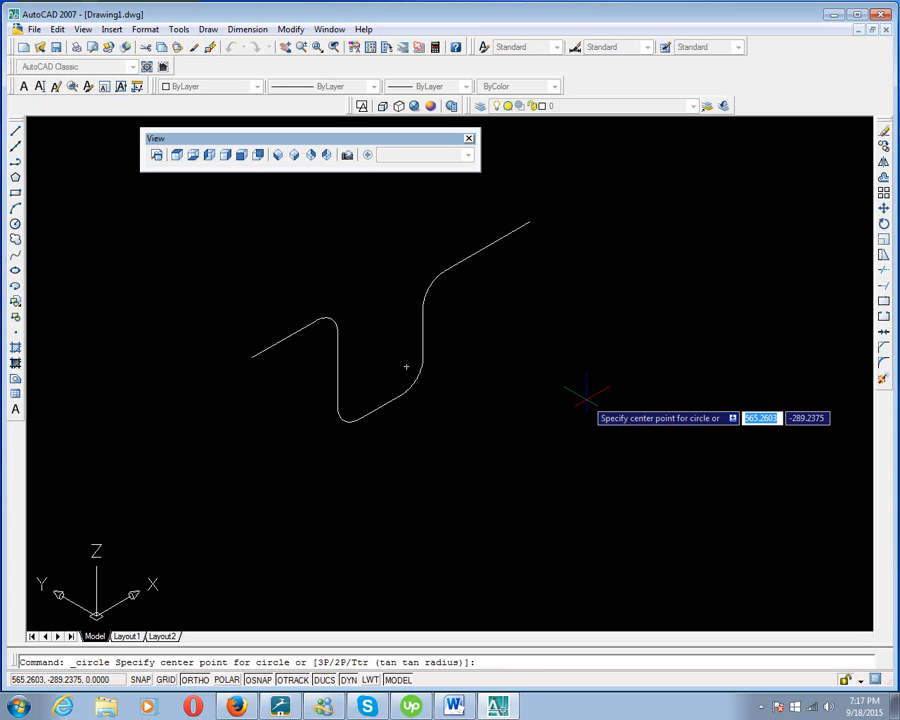
pyautogui.click(586, 396)
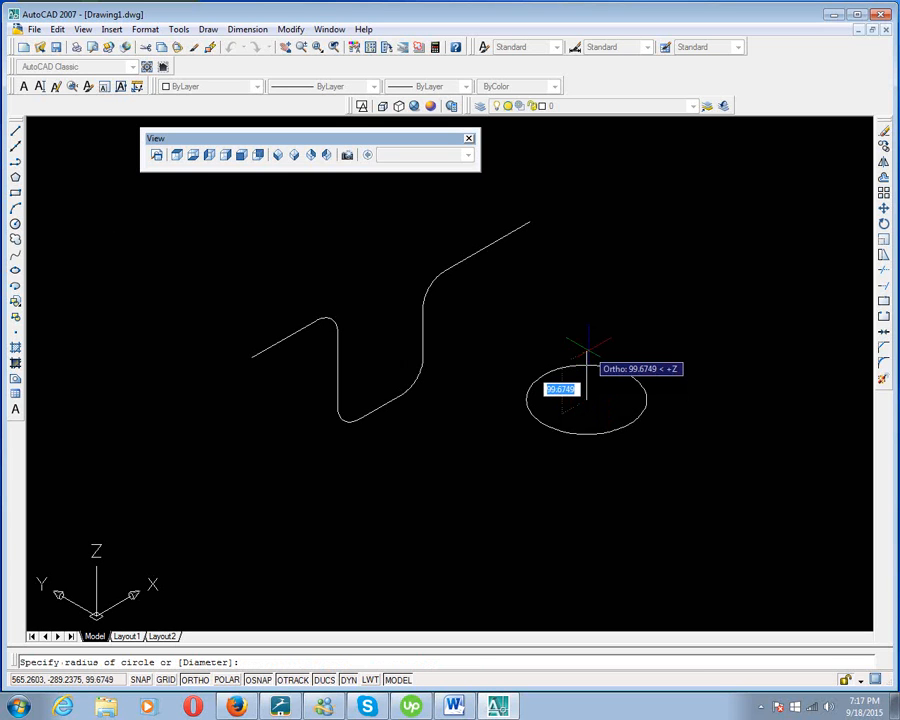
pyautogui.write('12')
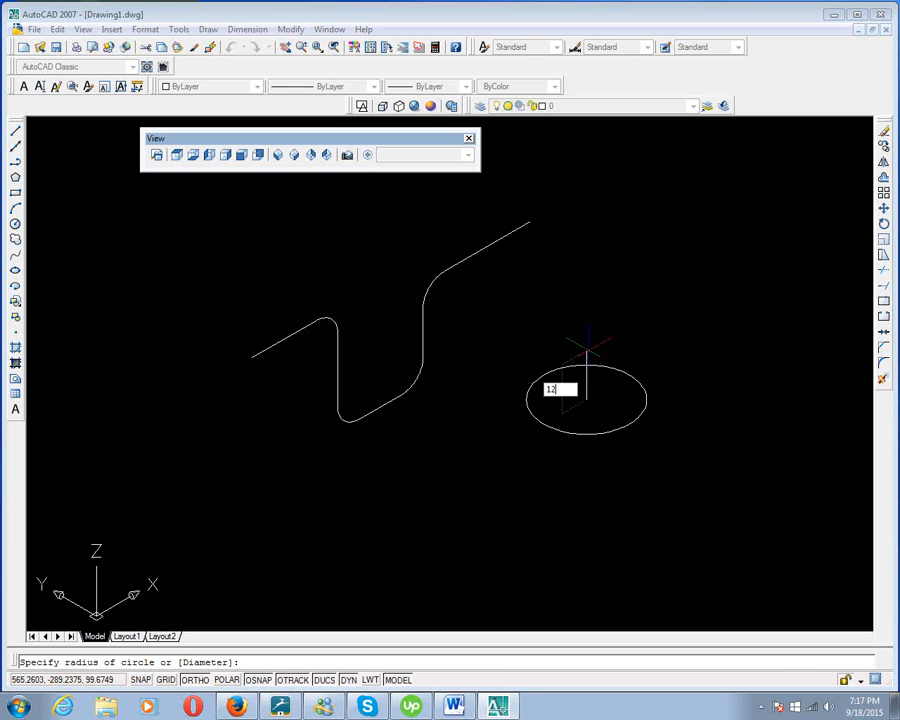
pyautogui.press('Return')
pyautogui.scroll(2, 586, 400)
pyautogui.moveTo(586, 416); pyautogui.dragTo(495, 411, button='middle')
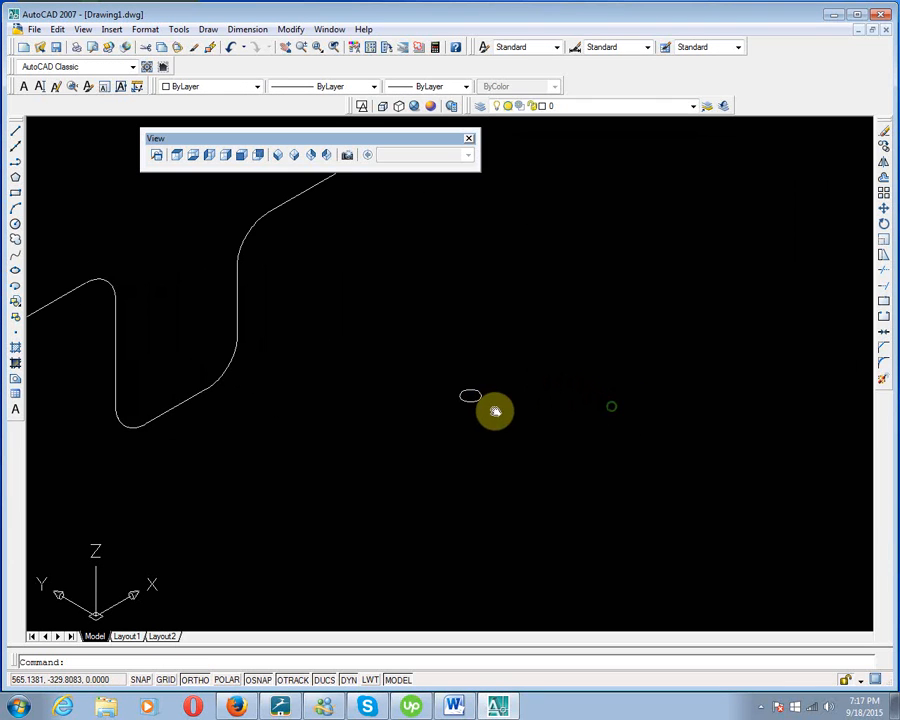
pyautogui.scroll(2, 478, 396)
pyautogui.scroll(1, 476, 395)
pyautogui.scroll(-3, 476, 386)
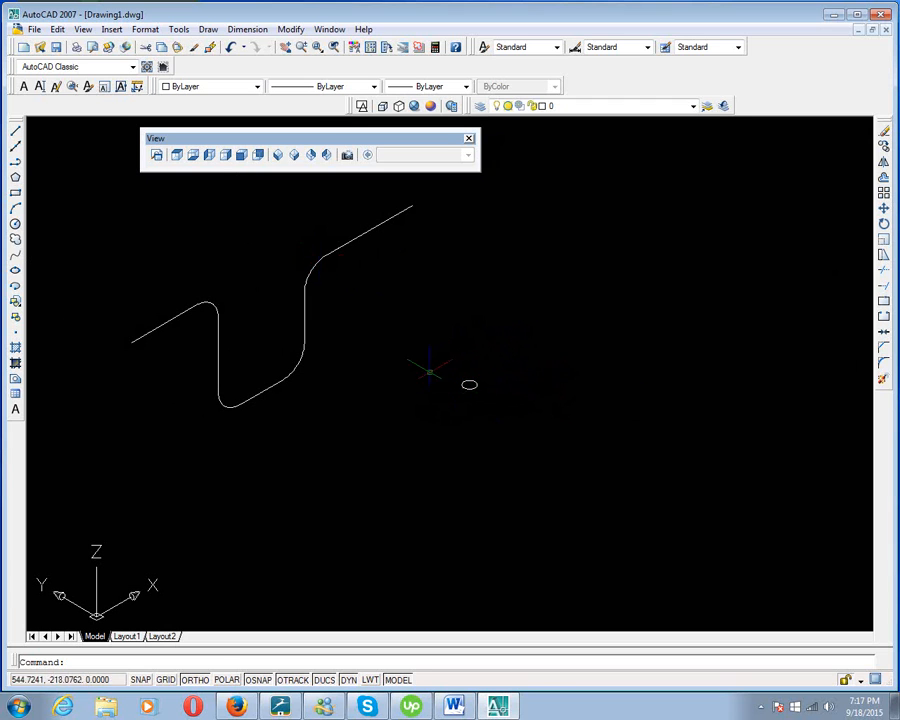
pyautogui.scroll(3, 470, 382)
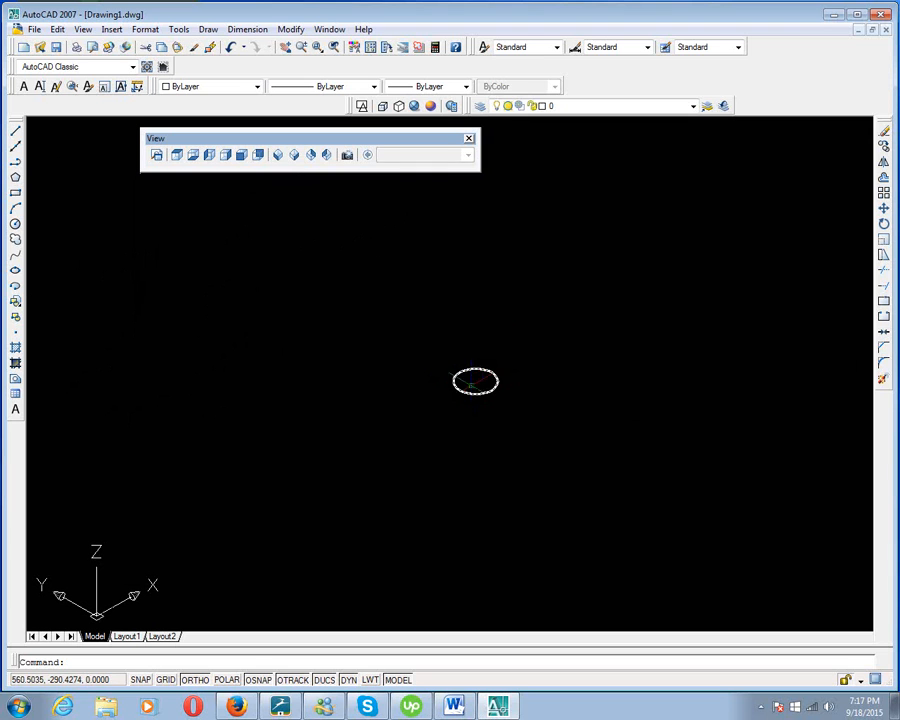
pyautogui.scroll(2, 476, 378)
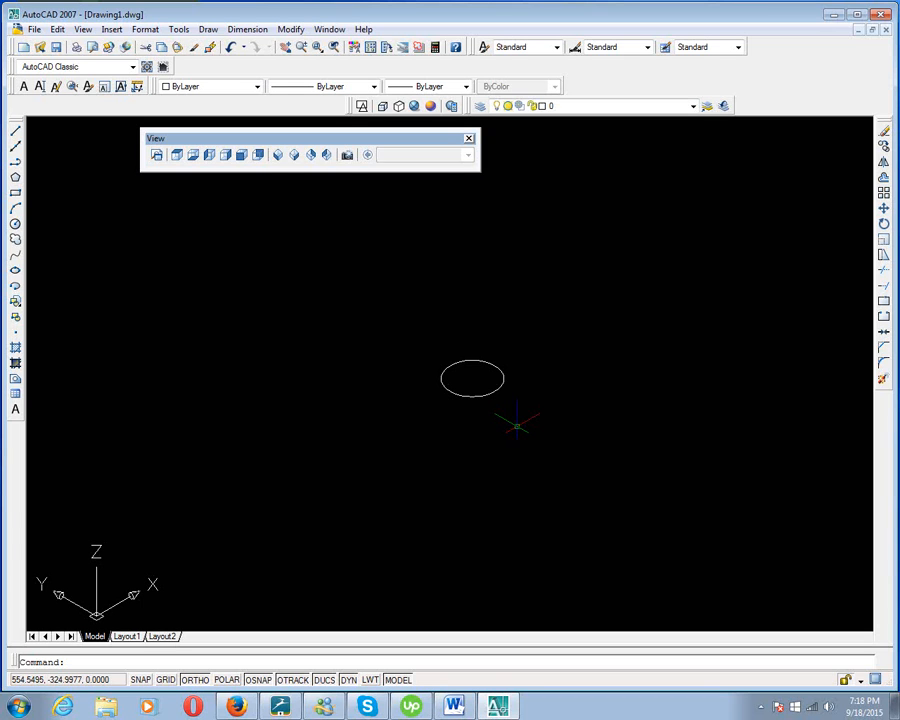
# Step: Offset the circle outward by 3 to create a larger concentric circle
pyautogui.write('o')
pyautogui.press('Return')
pyautogui.write('5')
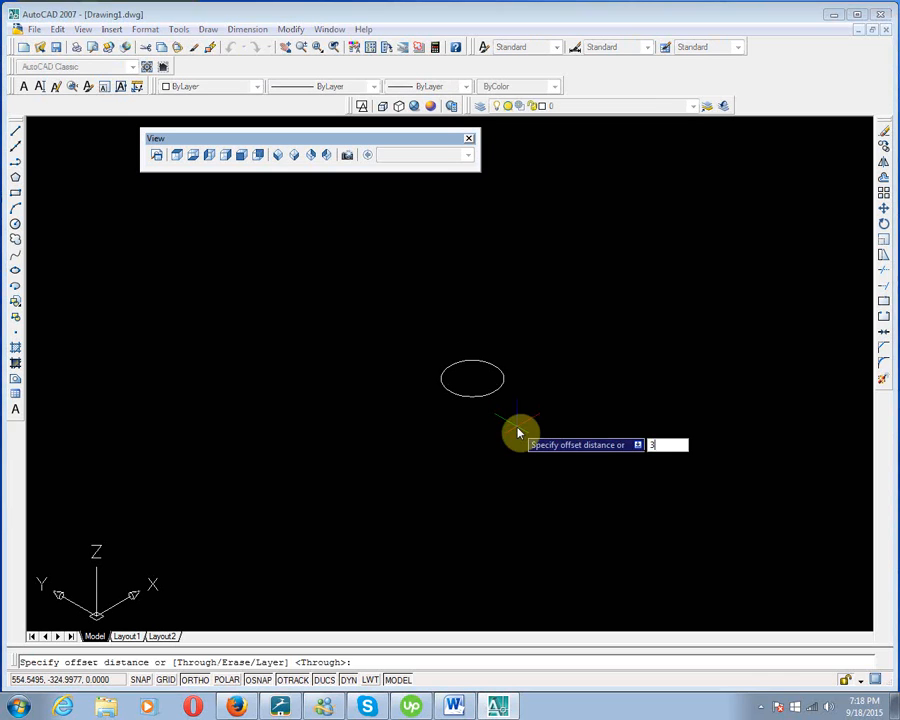
pyautogui.press('Return')
pyautogui.click(503, 380)
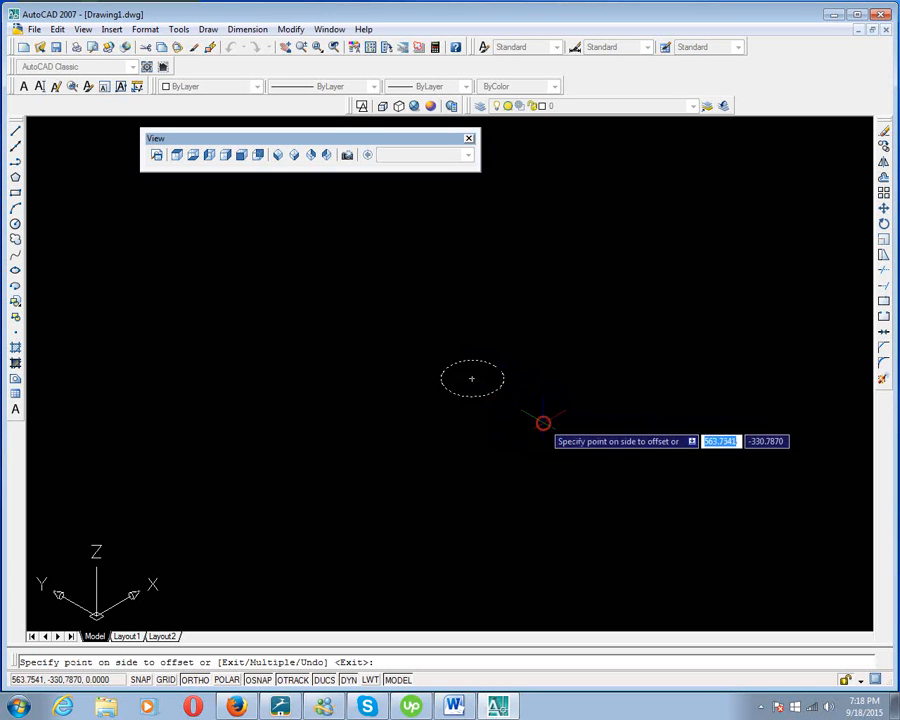
pyautogui.click(532, 385)
pyautogui.rightClick(551, 318)
pyautogui.click(571, 324)
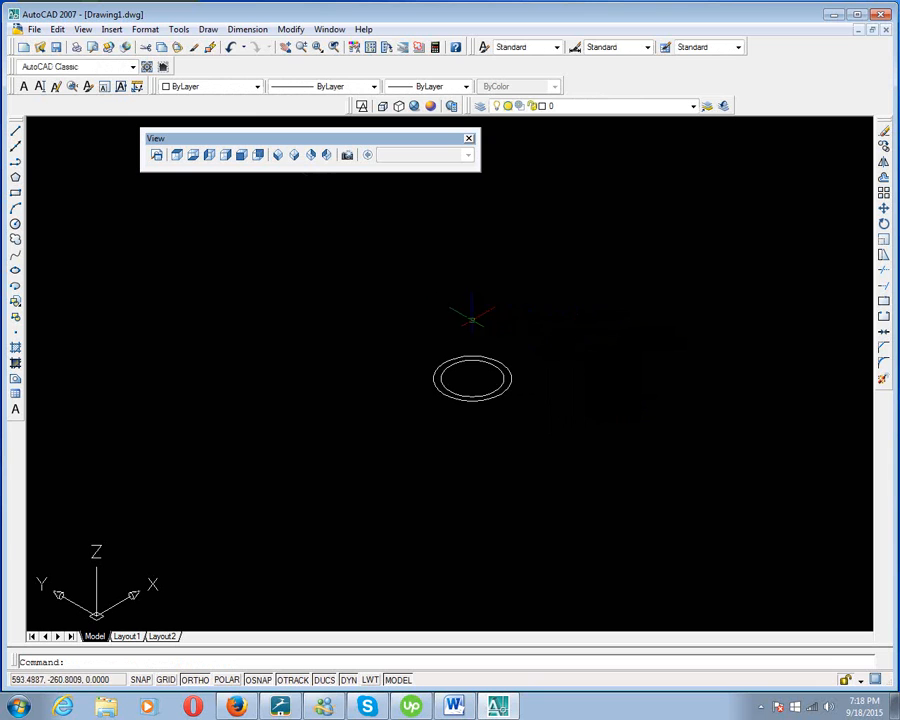
# Step: Try a 90-degree 3D rotation of both circles about the X axis, and undo it
pyautogui.click(291, 29)
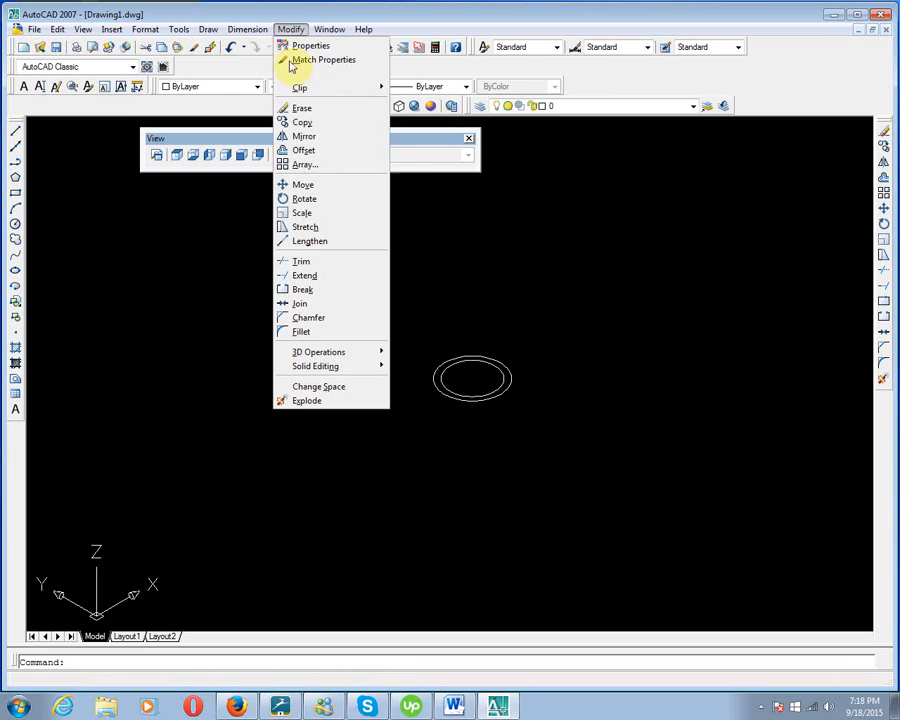
pyautogui.moveTo(322, 355)
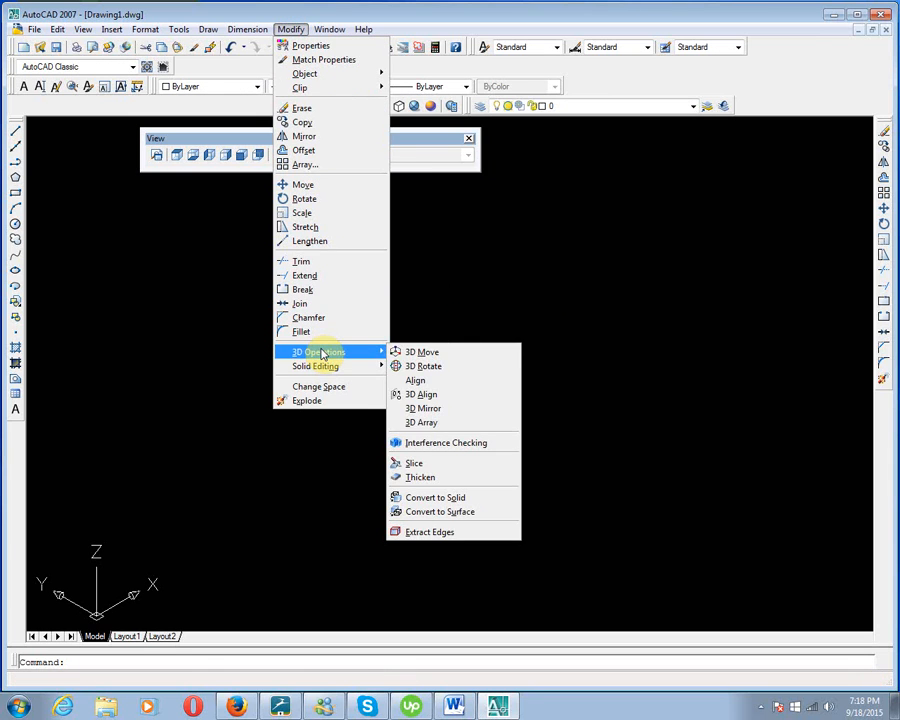
pyautogui.click(456, 367)
pyautogui.click(558, 330)
pyautogui.click(498, 376)
pyautogui.press('Return')
pyautogui.scroll(5, 455, 402)
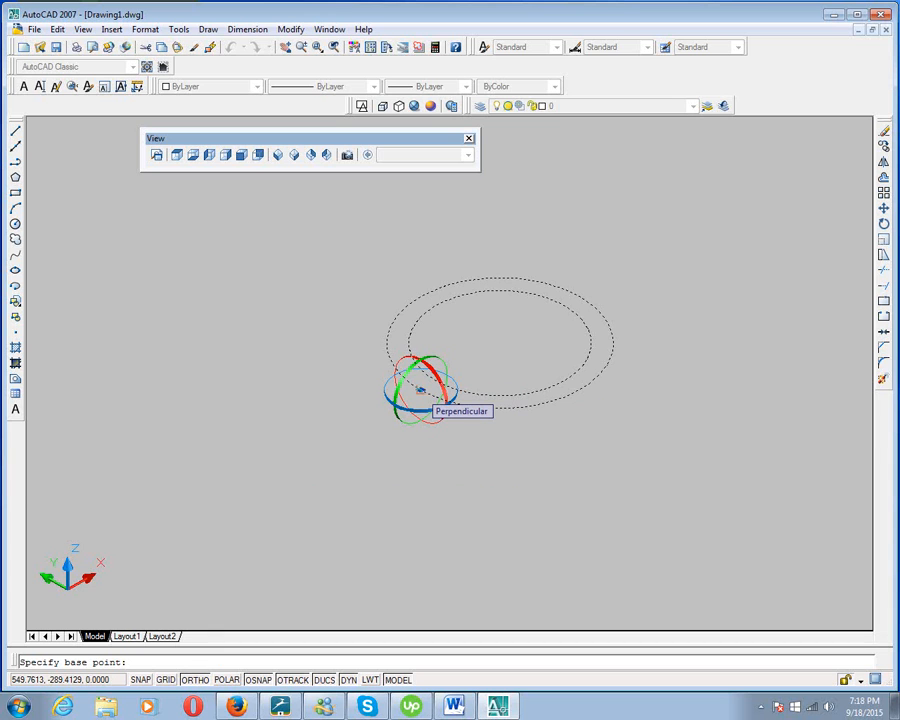
pyautogui.click(421, 392)
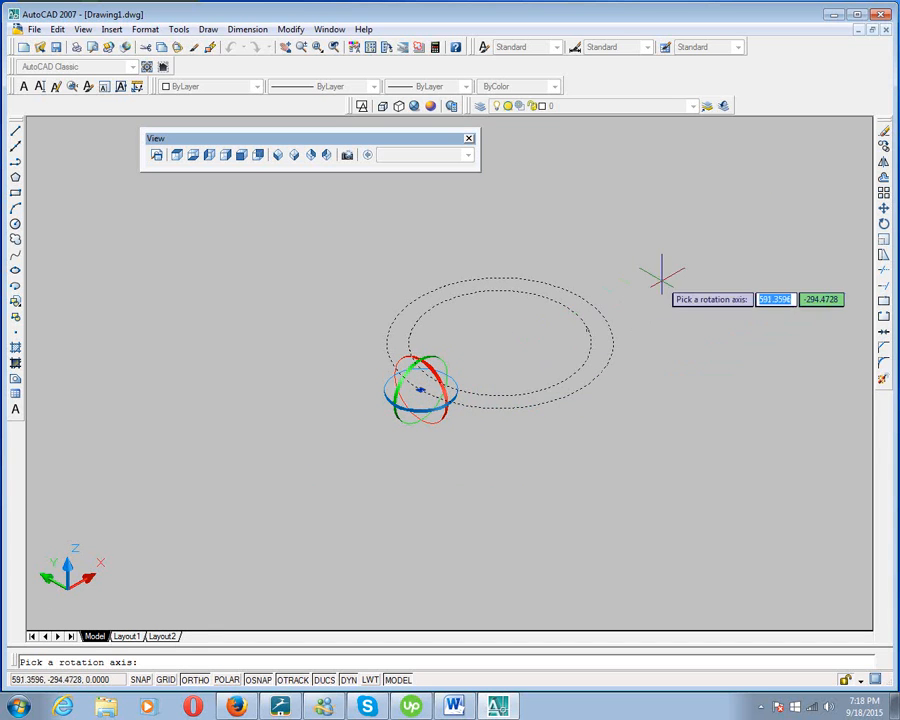
pyautogui.click(437, 380)
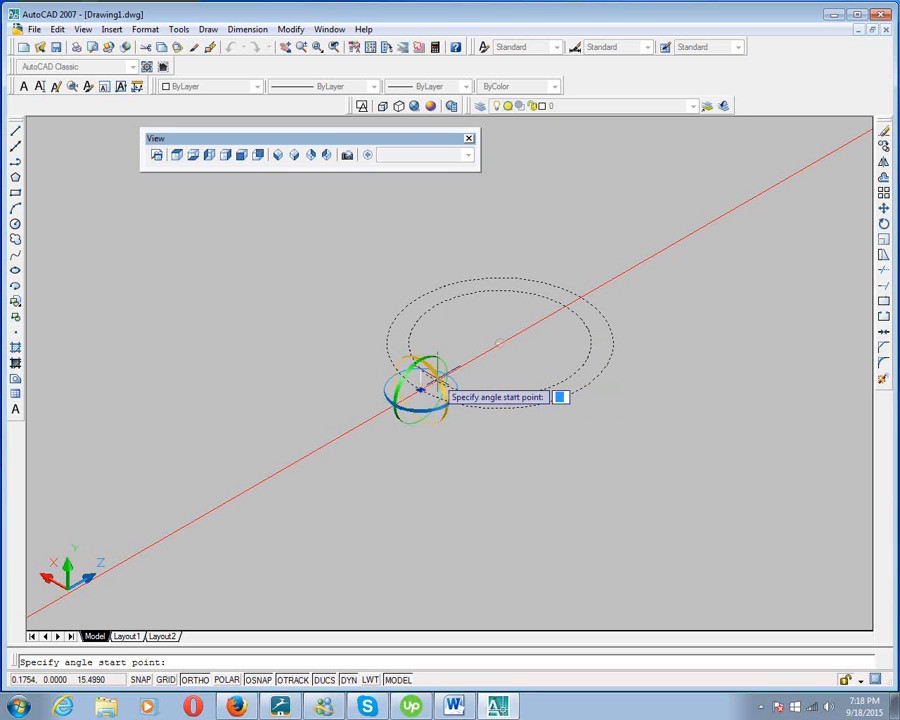
pyautogui.write('90')
pyautogui.press('Return')
pyautogui.scroll(-5, 438, 374)
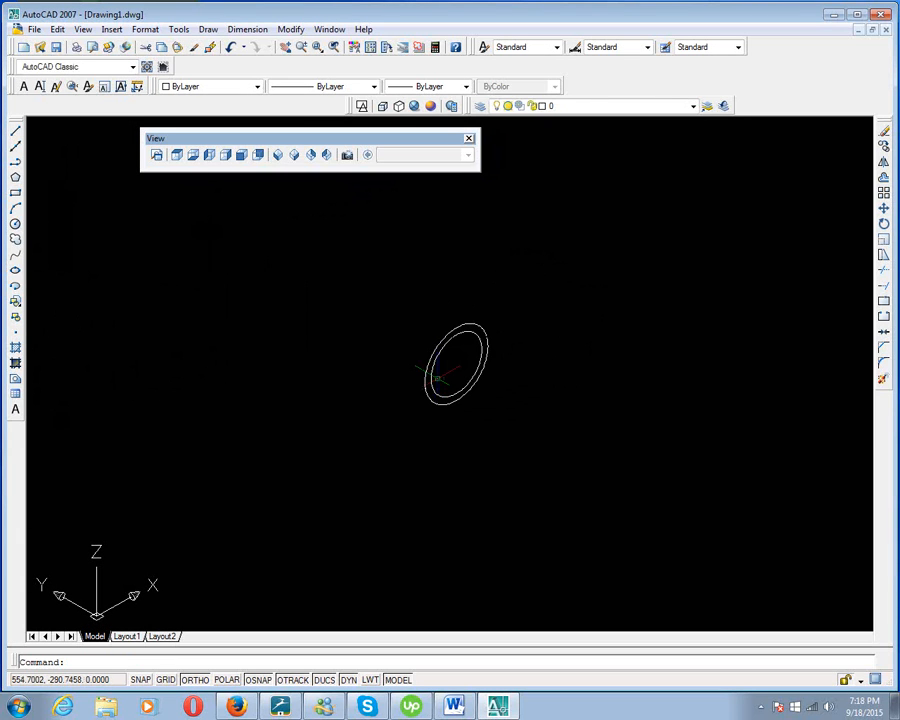
pyautogui.hotkey('ctrl', 'z')
pyautogui.hotkey('ctrl', 'z')
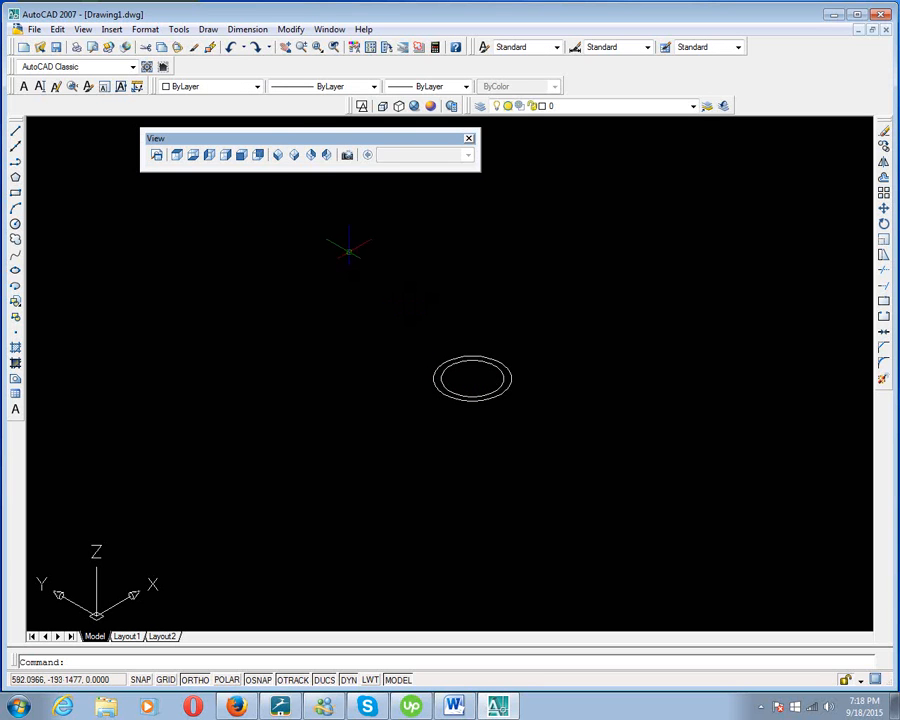
# Step: 3D-rotate both circles about the Y axis so they stand upright, perpendicular to the polyline's end segment
pyautogui.click(292, 29)
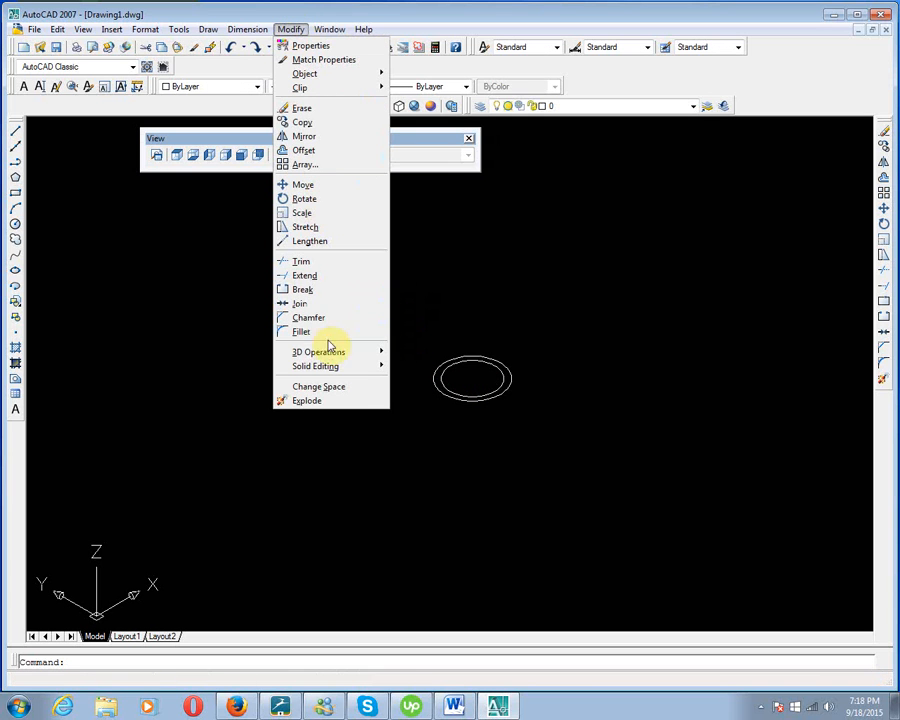
pyautogui.moveTo(333, 354)
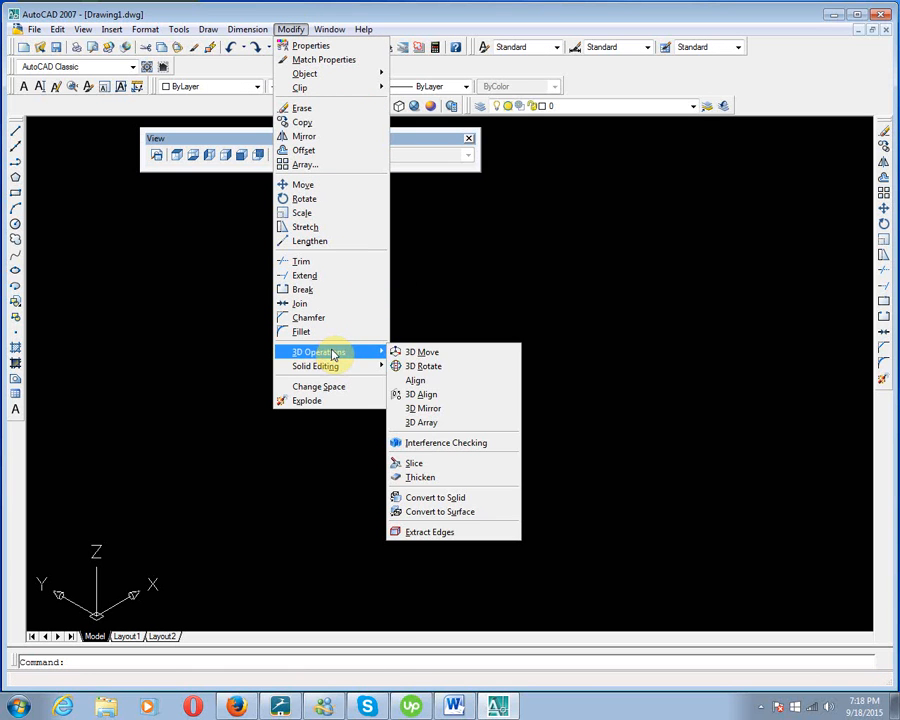
pyautogui.click(440, 366)
pyautogui.click(541, 328)
pyautogui.click(381, 452)
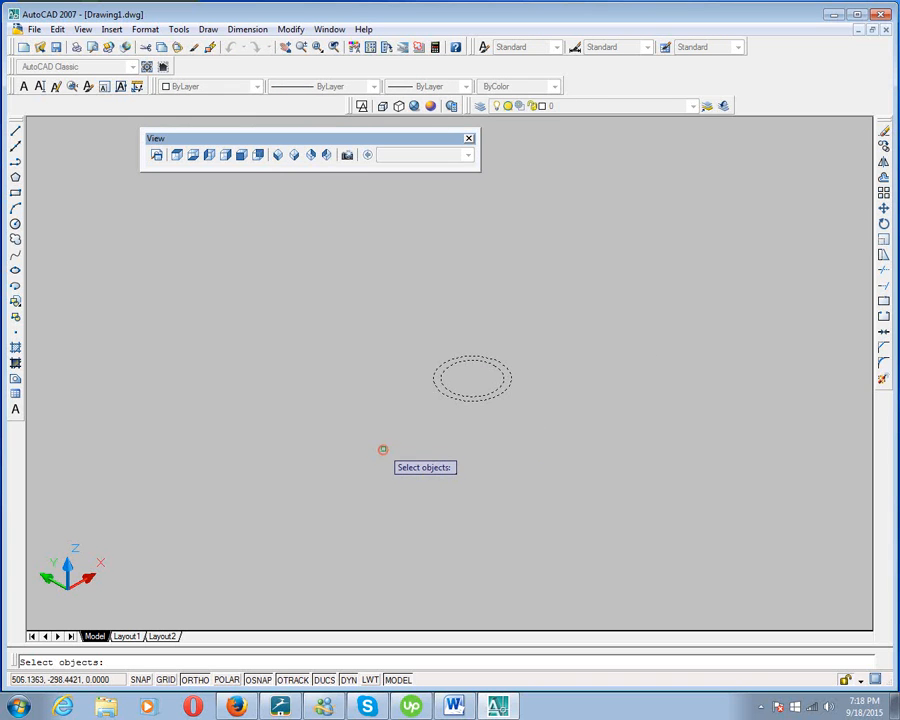
pyautogui.press('Return')
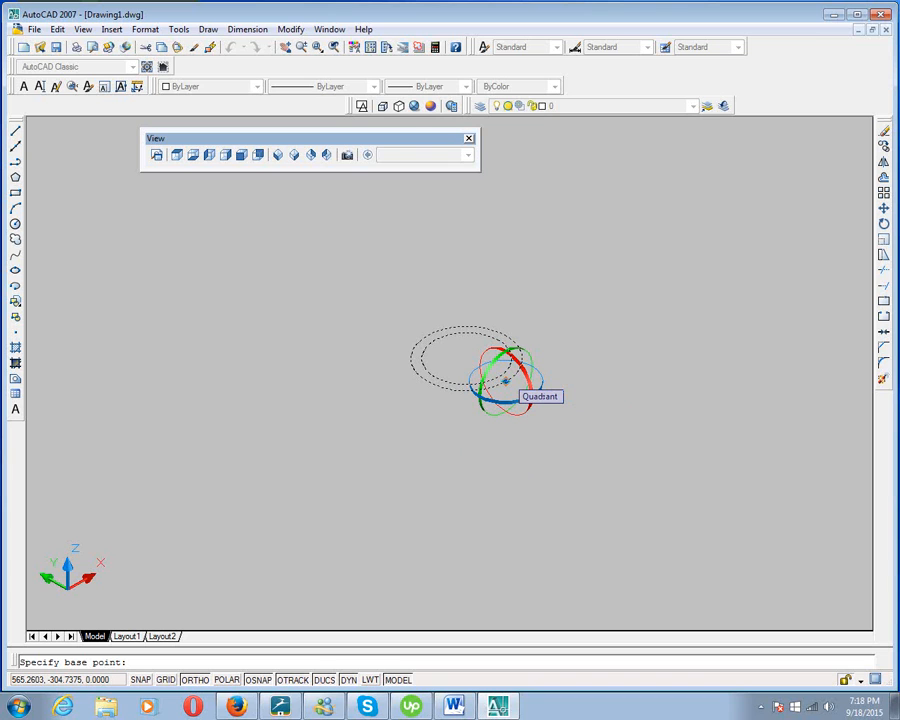
pyautogui.click(506, 380)
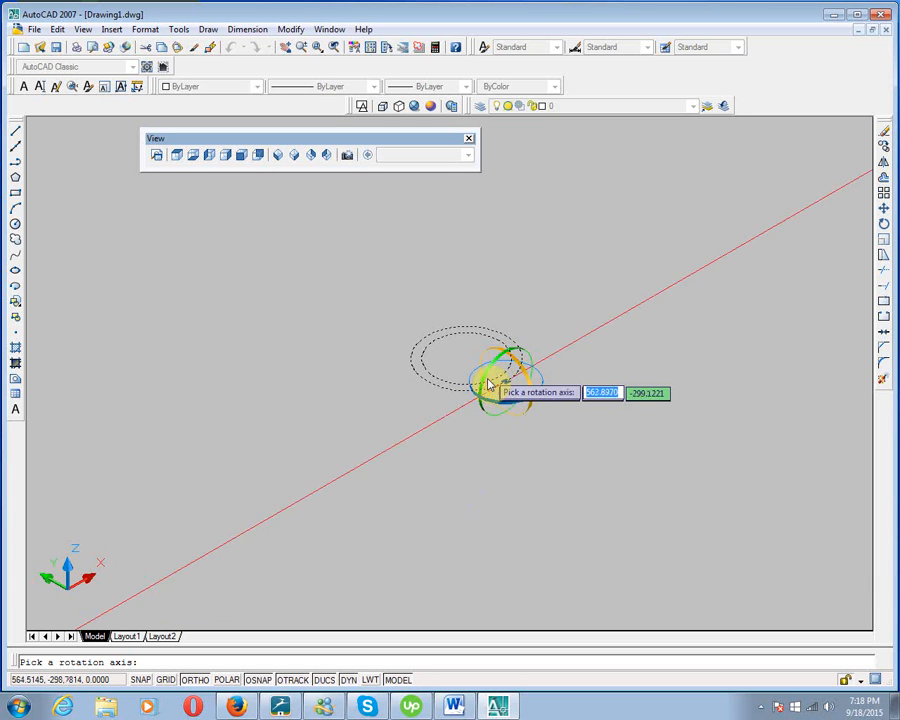
pyautogui.click(490, 374)
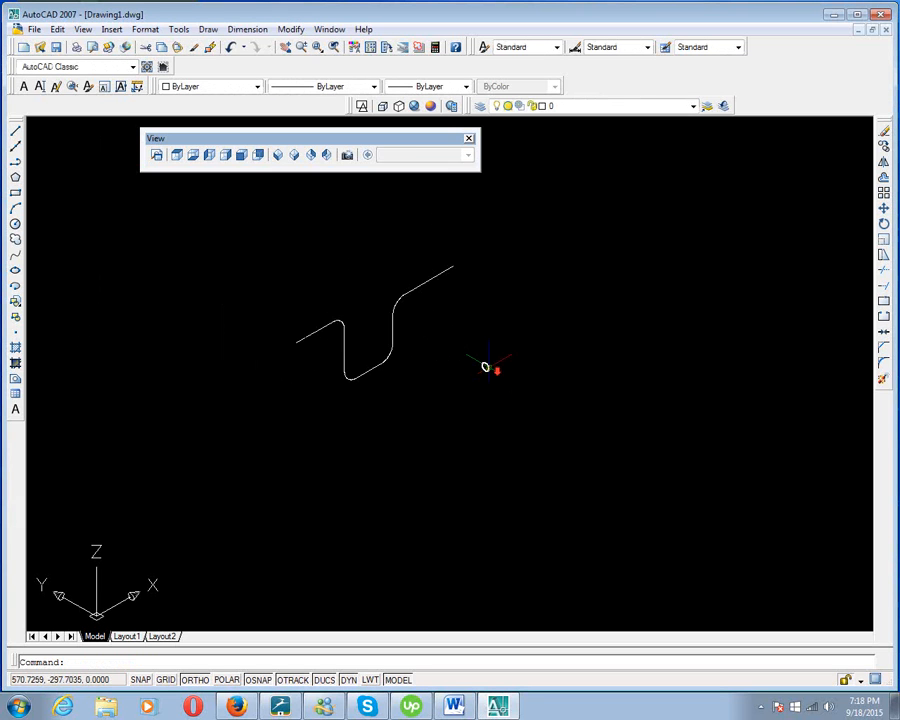
# Step: Move both circles from their common centre to the free endpoint of the polyline's first upper segment
pyautogui.scroll(3, 485, 367)
pyautogui.write('m')
pyautogui.press('Return')
pyautogui.click(504, 304)
pyautogui.click(447, 389)
pyautogui.press('Return')
pyautogui.scroll(4, 479, 352)
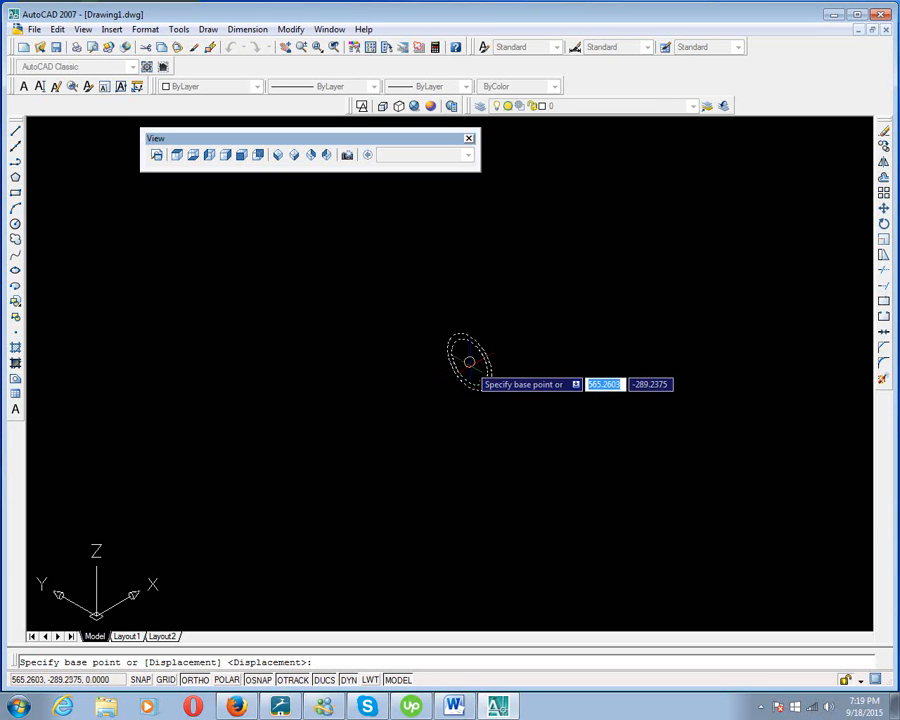
pyautogui.click(466, 360)
pyautogui.scroll(-8, 466, 361)
pyautogui.scroll(5, 370, 362)
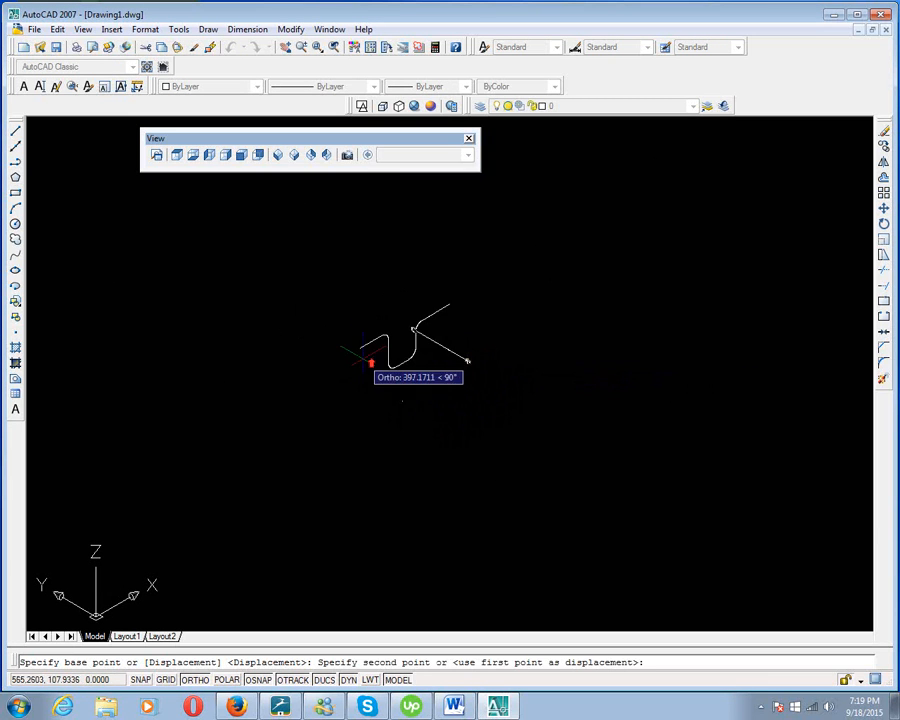
pyautogui.click(337, 288)
pyautogui.moveTo(373, 306); pyautogui.dragTo(330, 393, button='middle')
pyautogui.scroll(3, 375, 392)
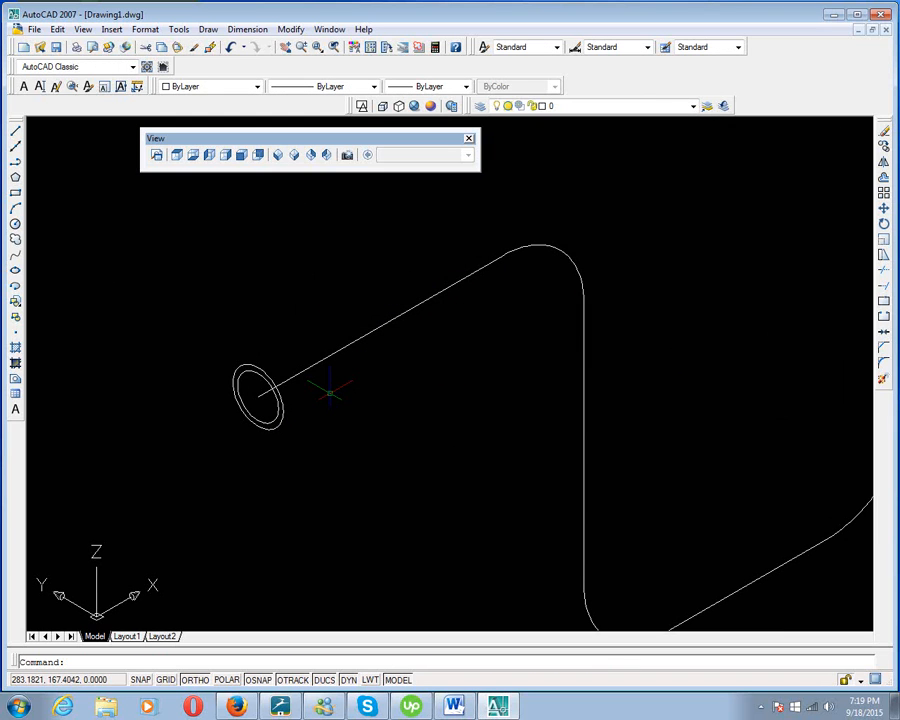
# Step: Extrude the outer circle along the filleted polyline path
pyautogui.scroll(-3, 330, 392)
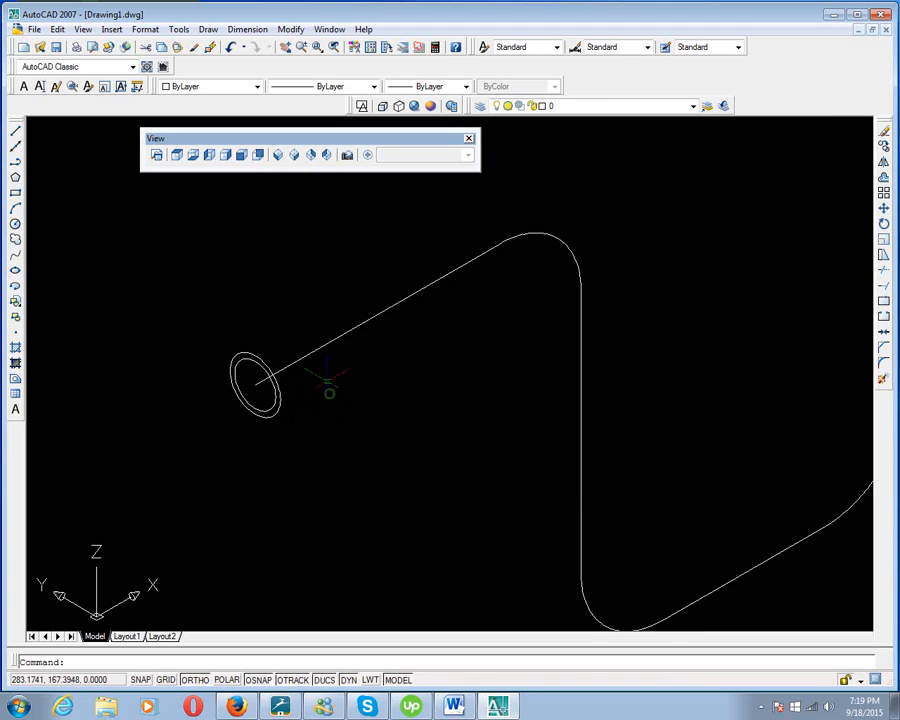
pyautogui.moveTo(315, 392)
pyautogui.mouseDown(button='middle')
pyautogui.moveTo(324, 387)
pyautogui.moveTo(344, 408)
pyautogui.mouseUp(button='middle')
pyautogui.scroll(3, 309, 400)
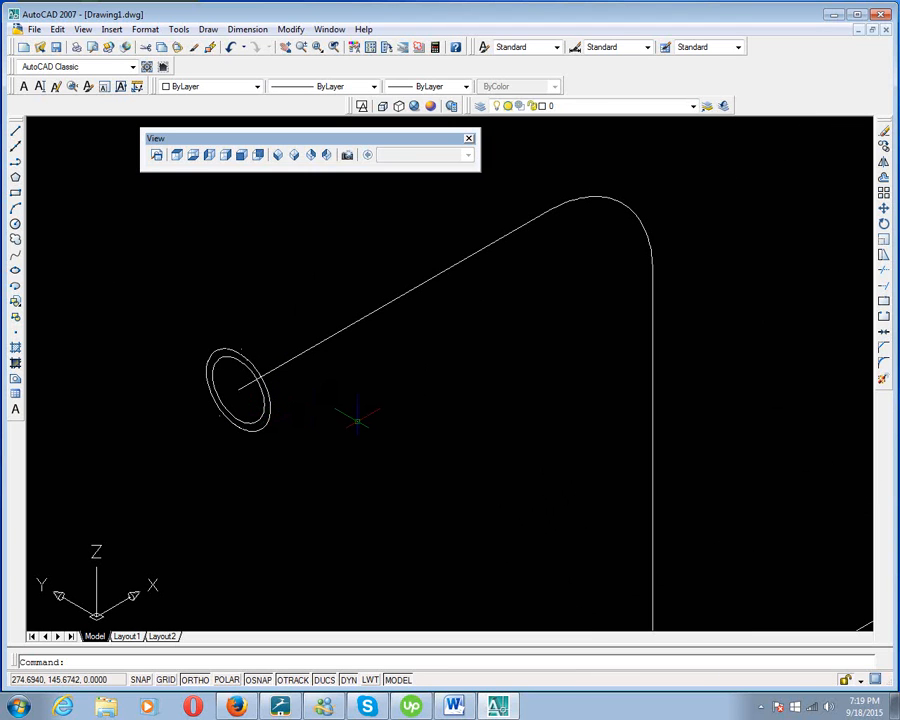
pyautogui.write('ex')
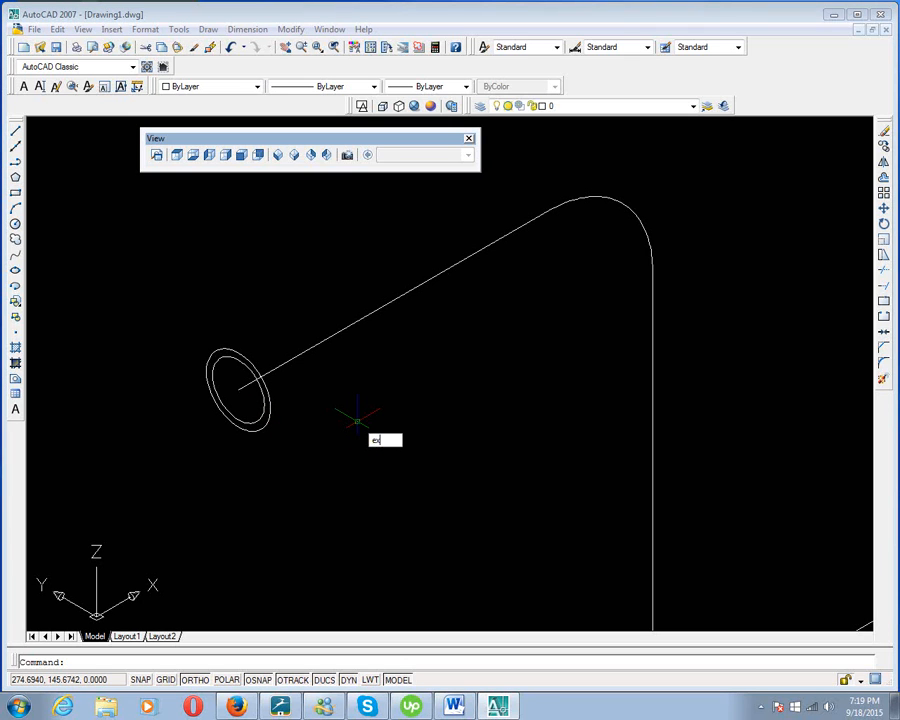
pyautogui.write('t')
pyautogui.press('Return')
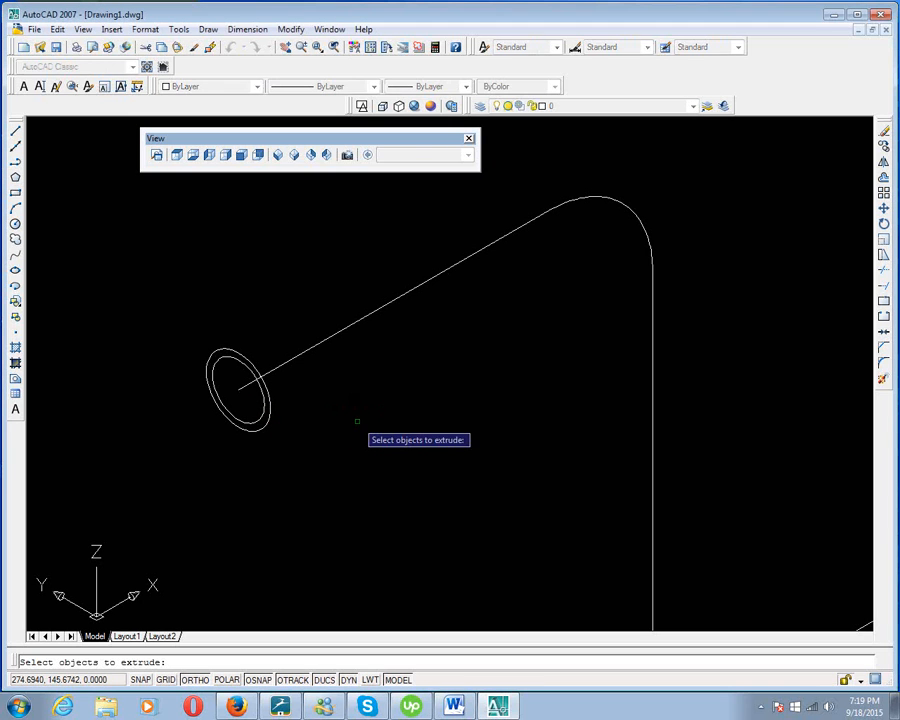
pyautogui.click(268, 420)
pyautogui.press('Return')
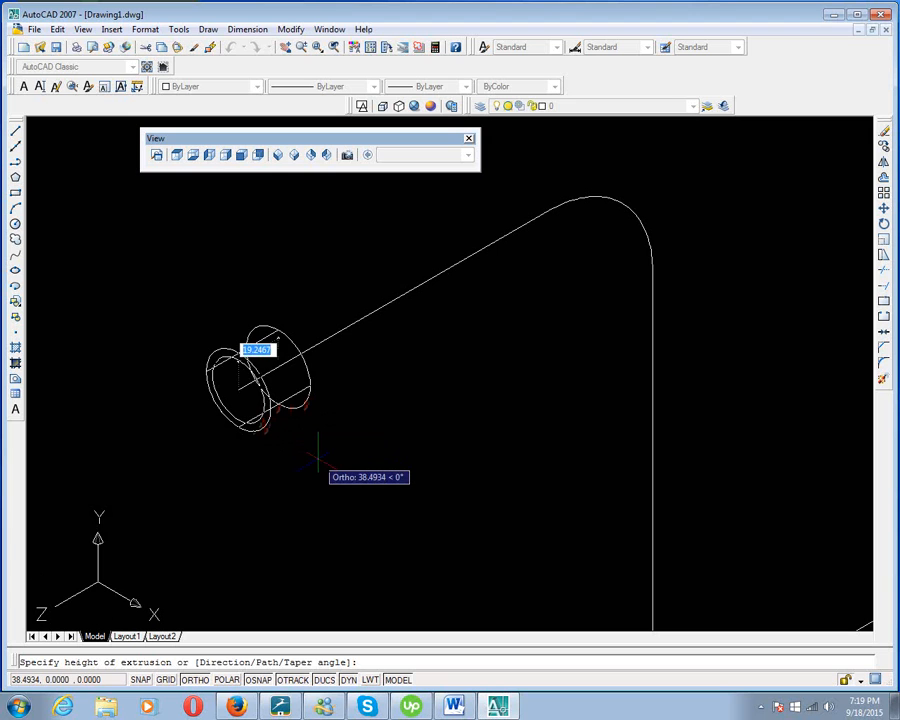
pyautogui.write('p')
pyautogui.press('Return')
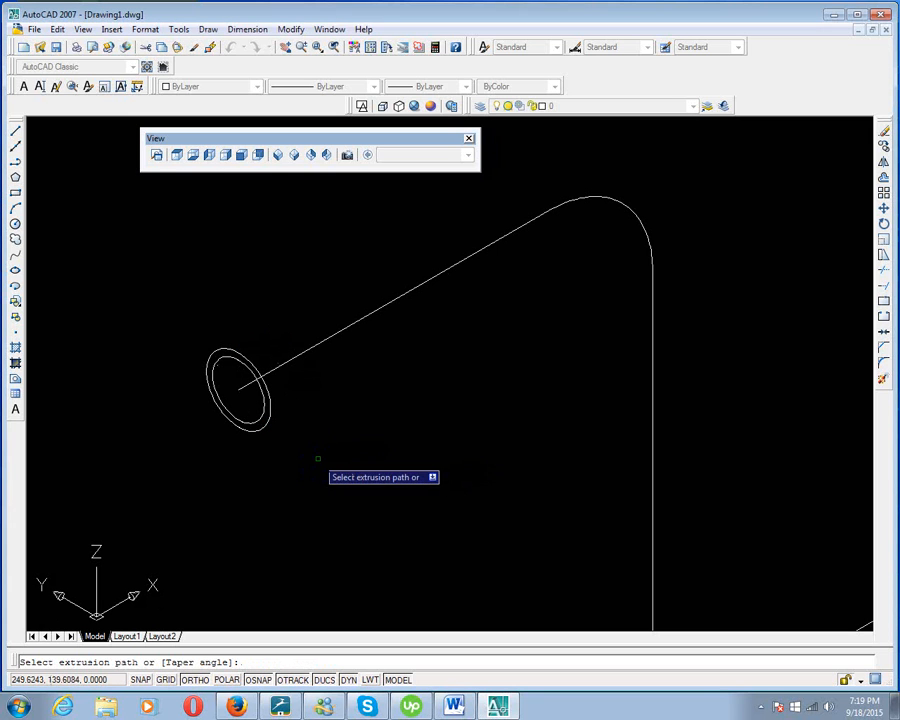
pyautogui.click(348, 328)
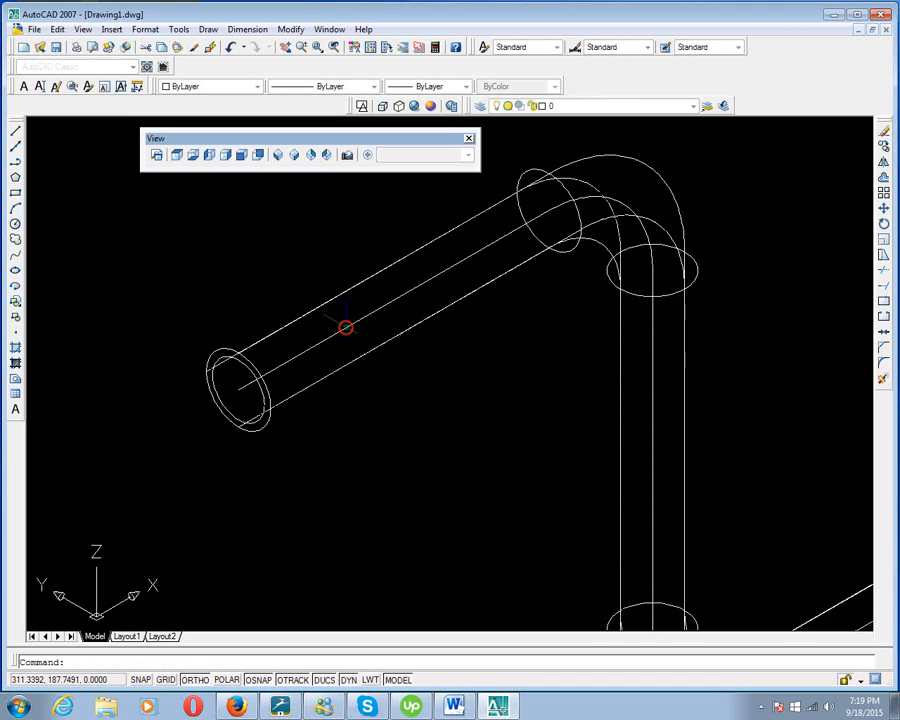
# Step: Extrude the inner circle along the same polyline path
pyautogui.scroll(-5, 344, 440)
pyautogui.scroll(5, 333, 441)
pyautogui.scroll(3, 333, 440)
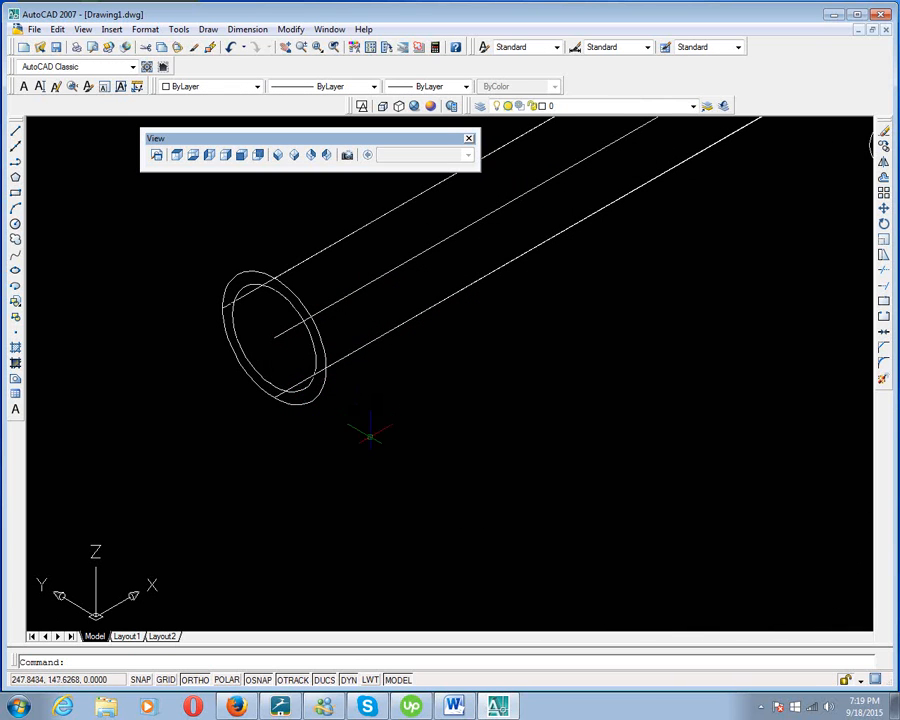
pyautogui.rightClick(371, 442)
pyautogui.write('ex')
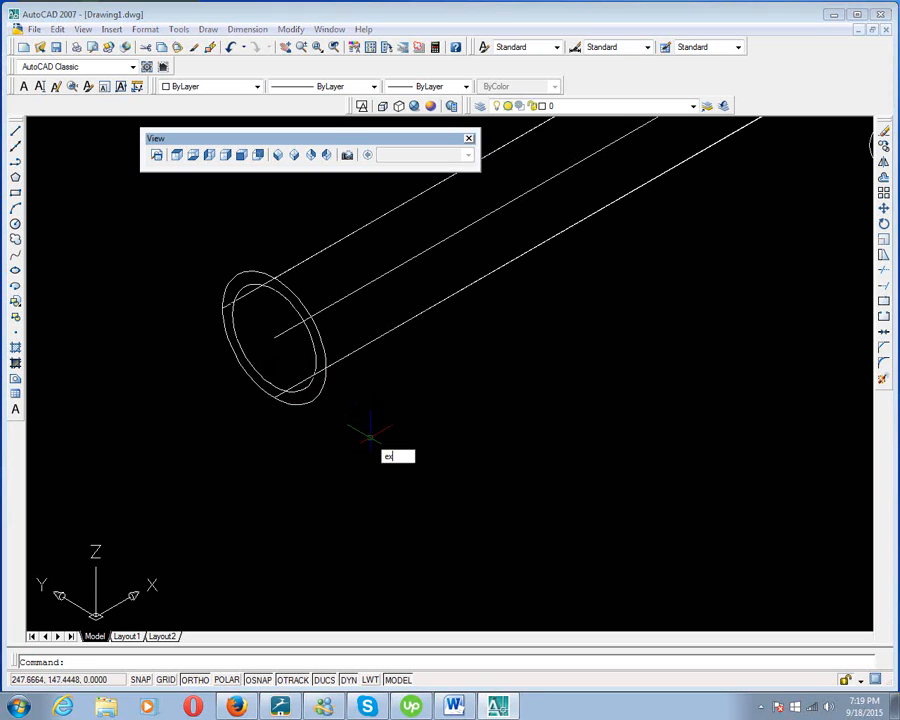
pyautogui.write('t')
pyautogui.press('Return')
pyautogui.click(309, 386)
pyautogui.press('Return')
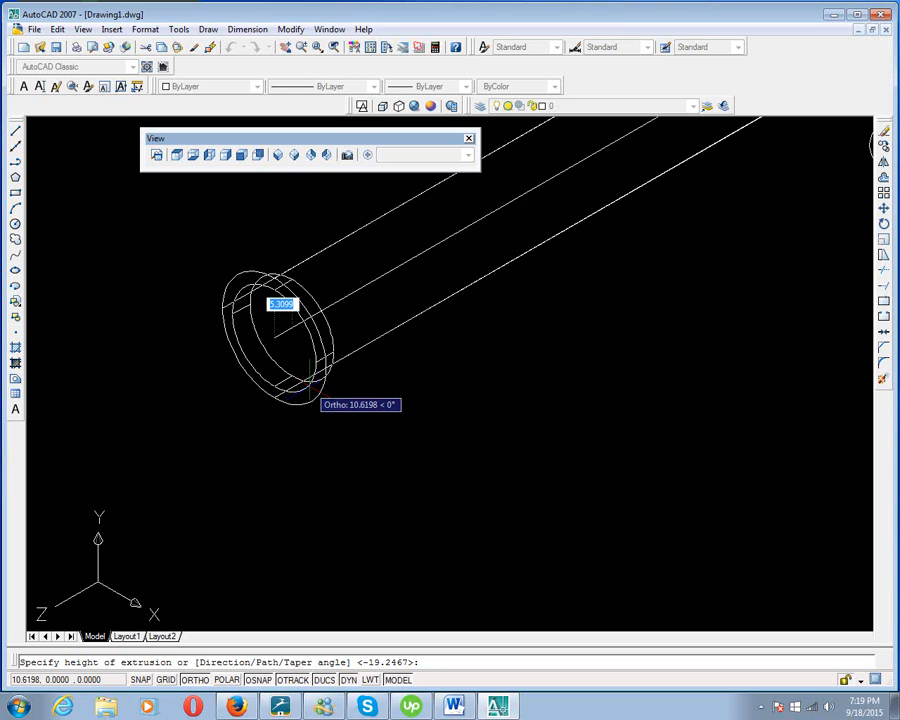
pyautogui.write('p')
pyautogui.press('Return')
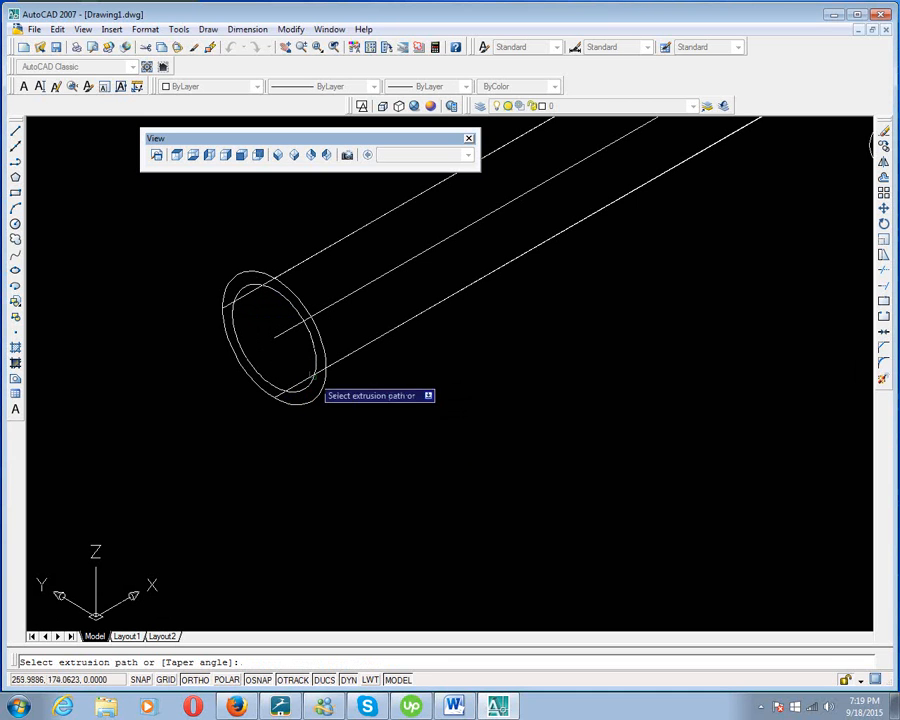
pyautogui.click(366, 291)
# Step: Check the inner extruded solid by selecting and deselecting it, and display the model in the Conceptual visual style
pyautogui.scroll(-4, 370, 410)
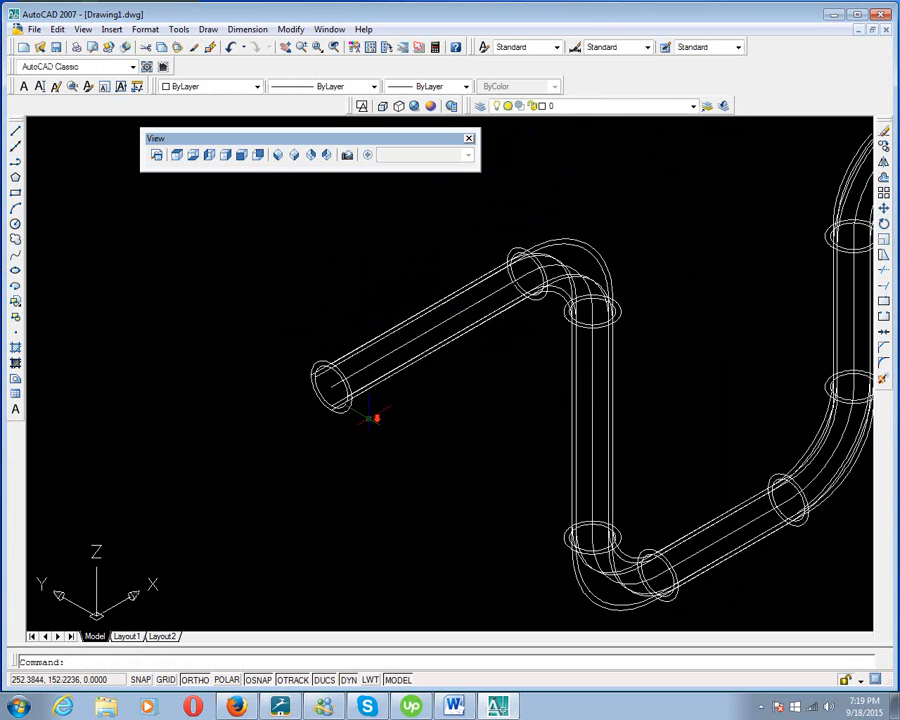
pyautogui.scroll(3, 335, 383)
pyautogui.click(333, 360)
pyautogui.press('Escape')
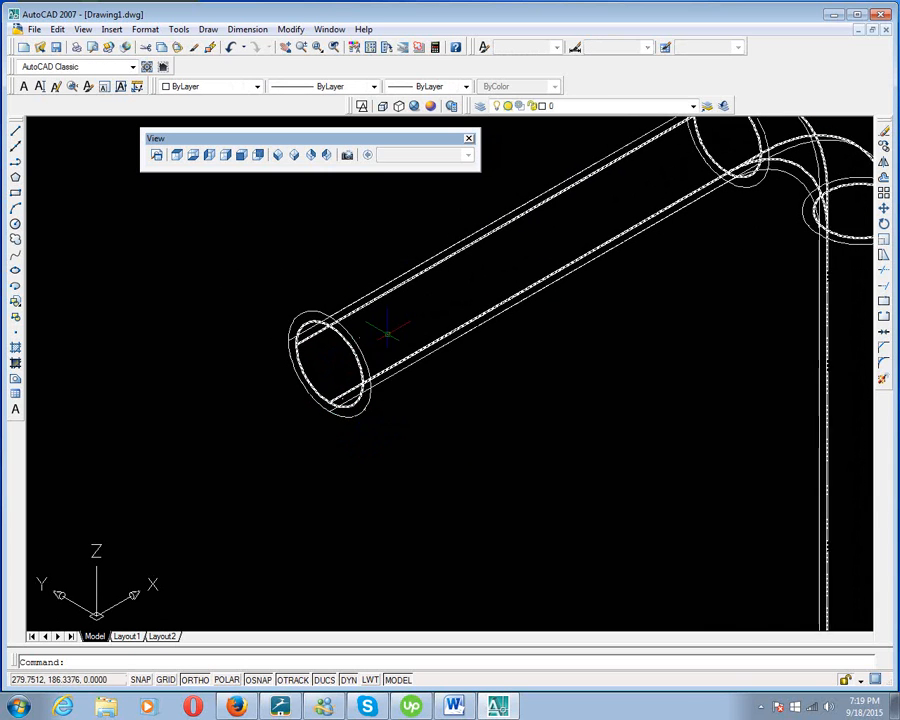
pyautogui.scroll(-3, 390, 330)
pyautogui.click(430, 106)
# Step: Change the color of the inner extruded solid to Cyan and clear the selection
pyautogui.scroll(5, 418, 362)
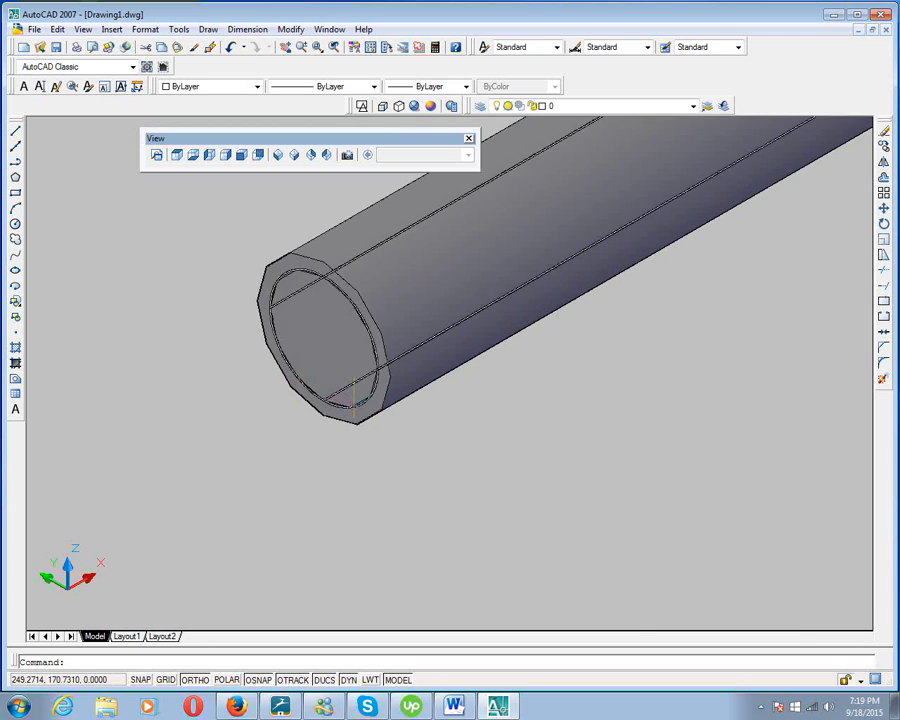
pyautogui.scroll(-4, 380, 415)
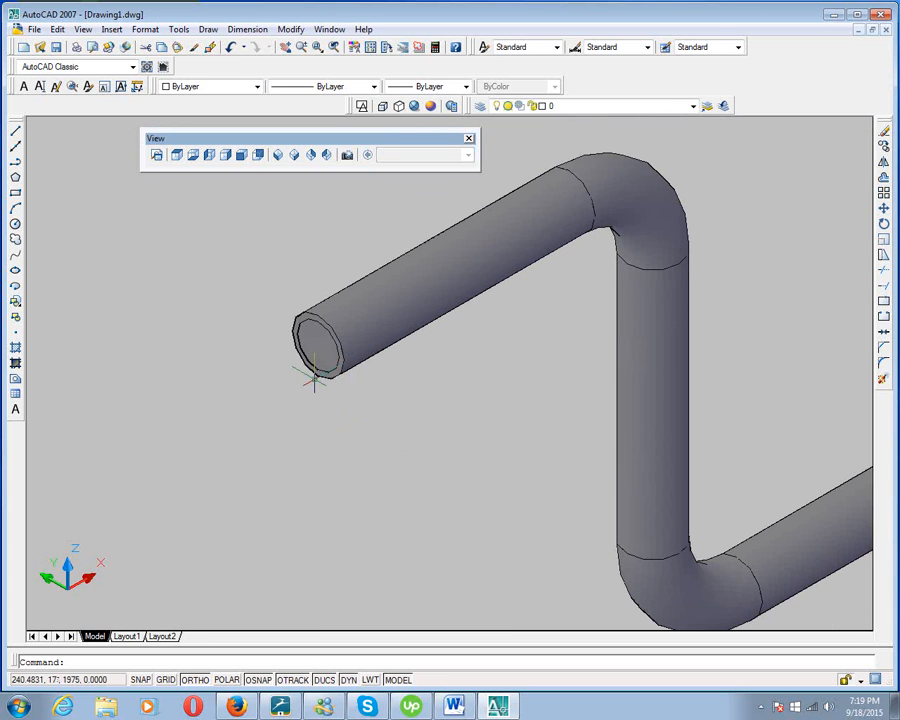
pyautogui.scroll(2, 318, 374)
pyautogui.click(335, 370)
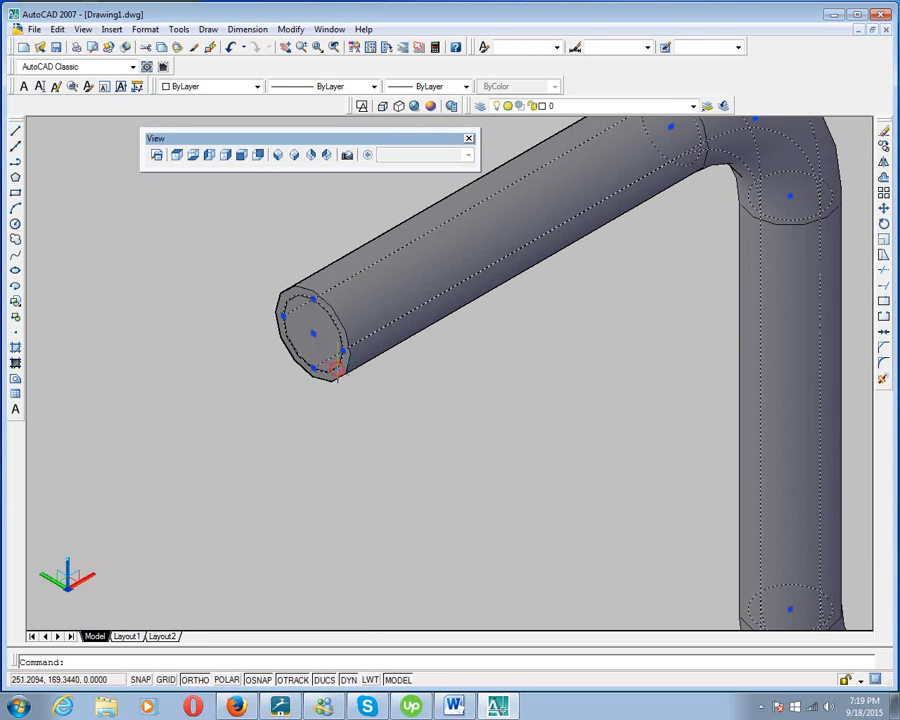
pyautogui.click(226, 88)
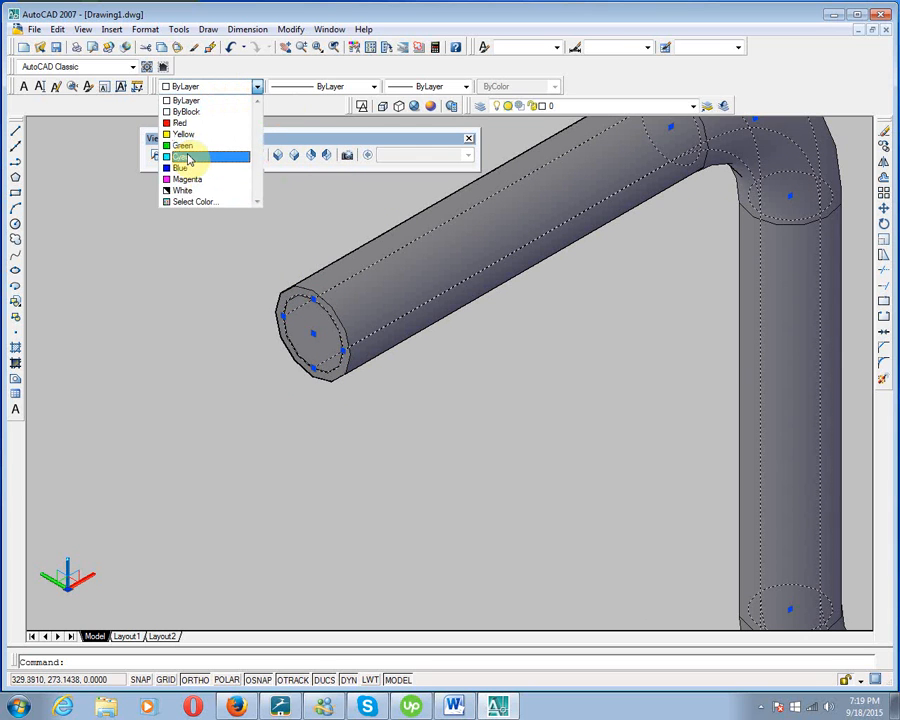
pyautogui.click(186, 158)
pyautogui.press('Escape')
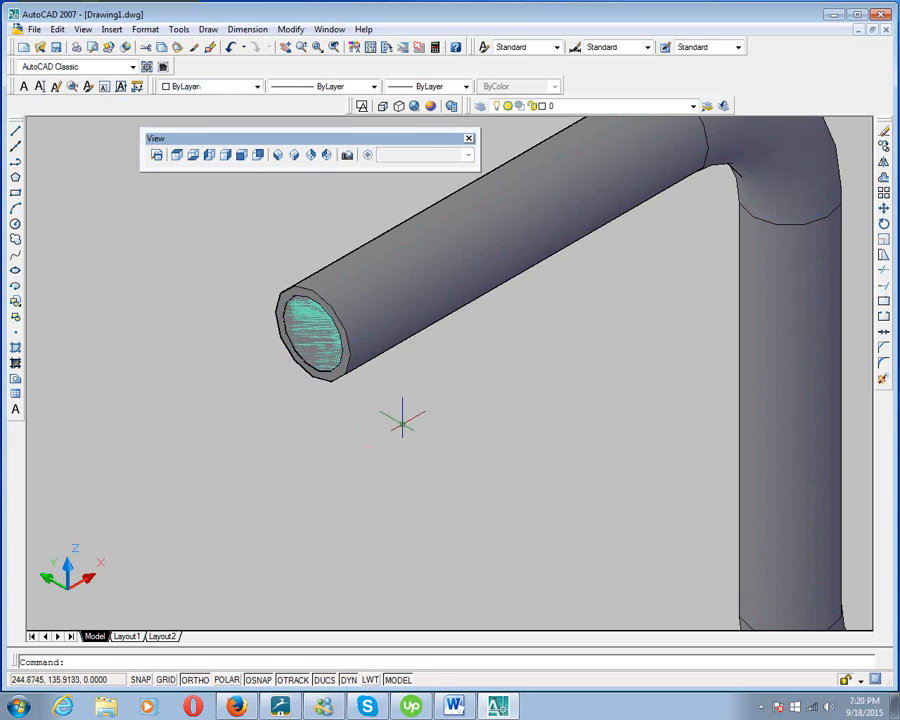
# Step: Subtract the cyan inner solid from the outer extruded solid to hollow out the bent pipe
pyautogui.scroll(2, 355, 421)
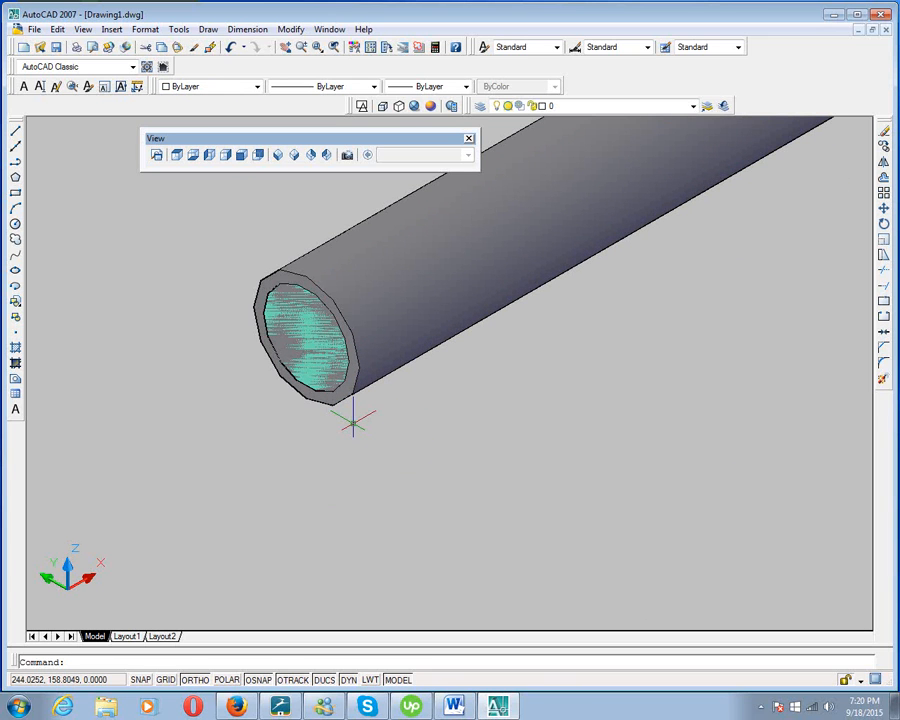
pyautogui.write('su')
pyautogui.press('Return')
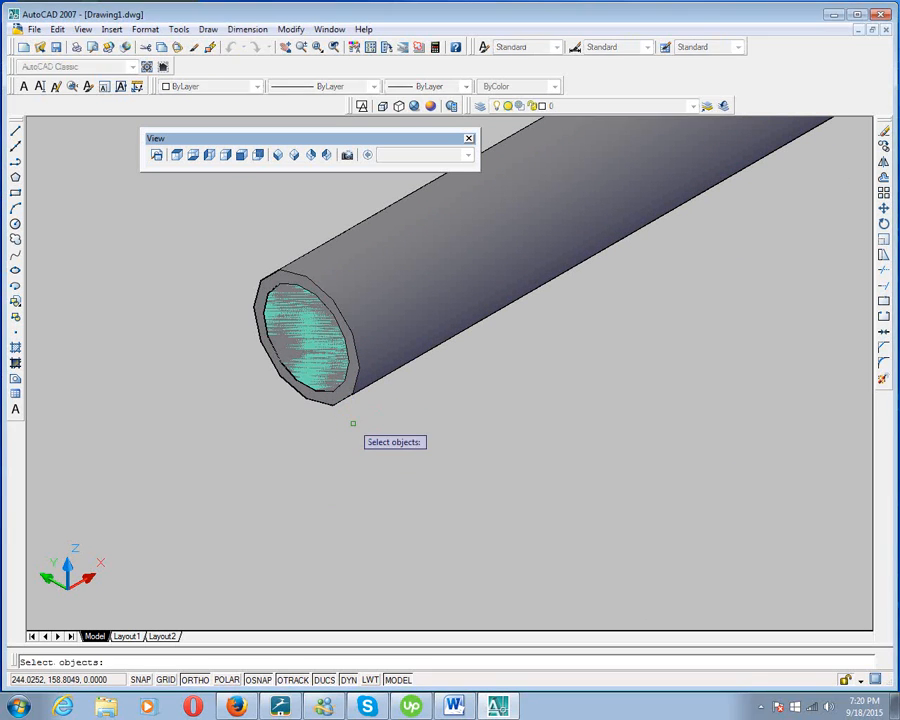
pyautogui.click(352, 396)
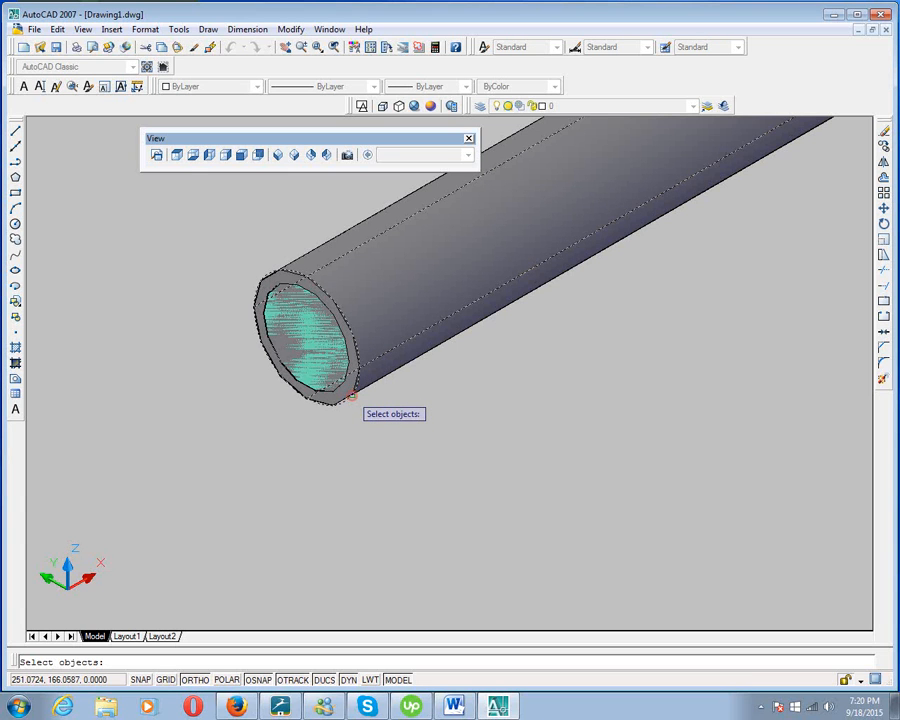
pyautogui.press('Return')
pyautogui.click(334, 379)
pyautogui.press('Return')
pyautogui.scroll(-6, 336, 374)
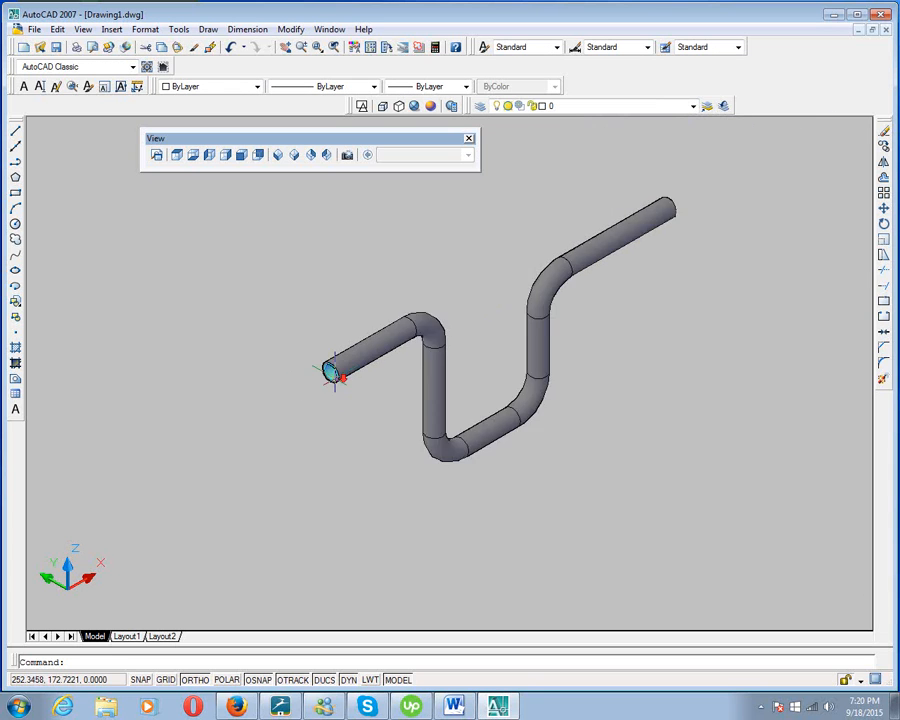
pyautogui.moveTo(448, 418); pyautogui.dragTo(420, 387, button='middle')
pyautogui.scroll(5, 375, 445)
pyautogui.scroll(-5, 313, 400)
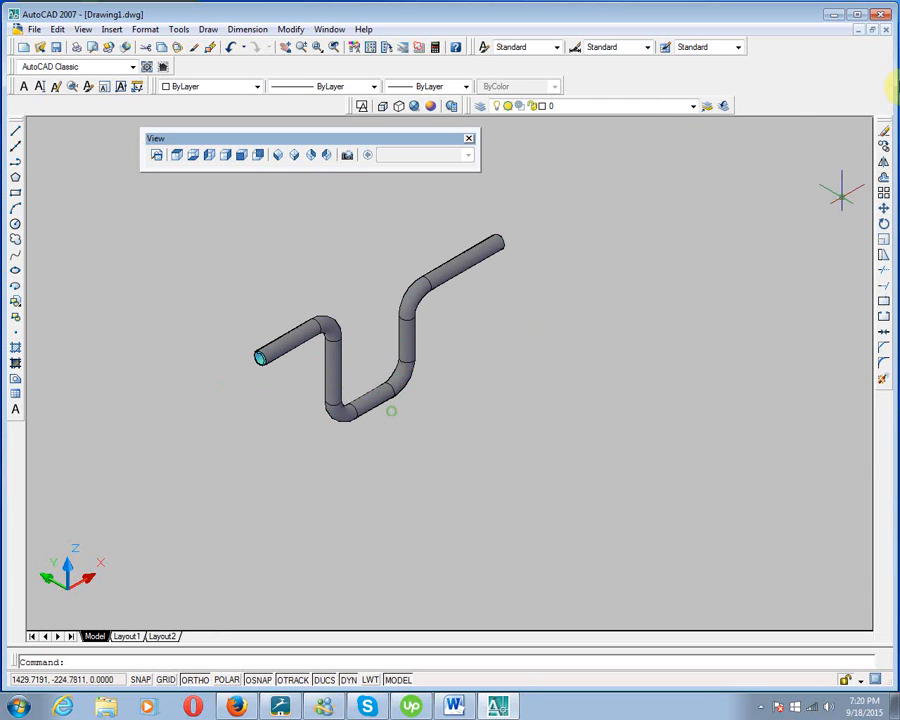
# Step: Exit the program without saving the changes to Drawing1.dwg
pyautogui.click(877, 16)
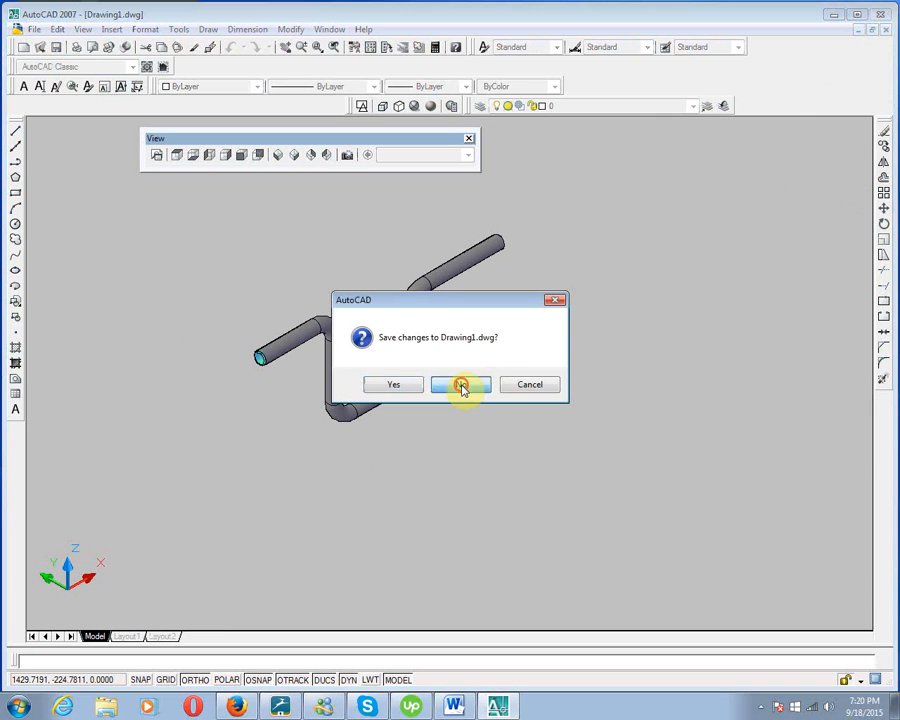
pyautogui.click(460, 383)
pyautogui.click(761, 706)
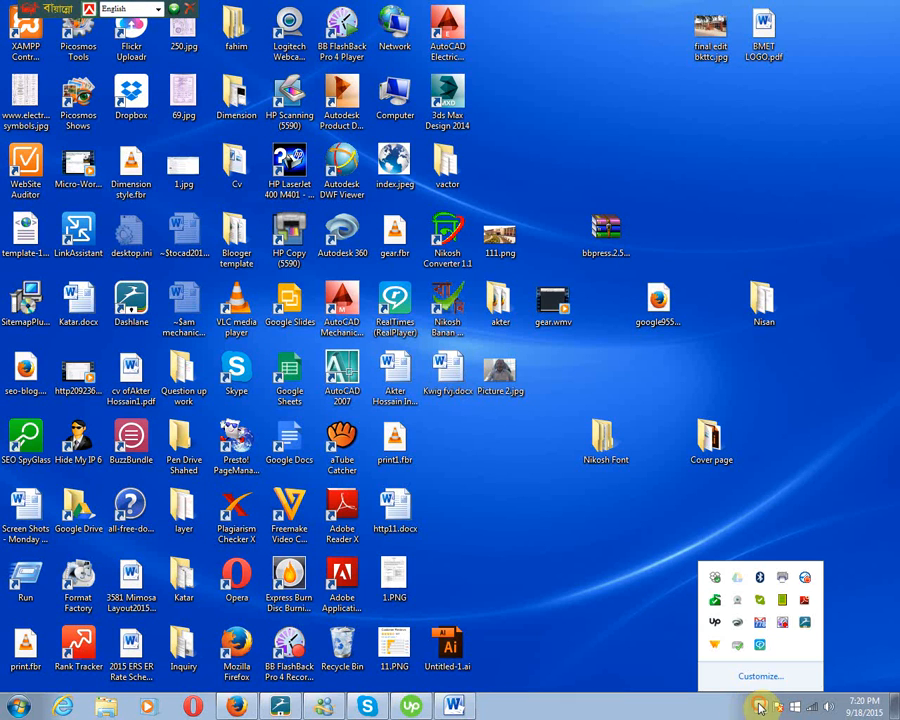
pyautogui.rightClick(783, 626)
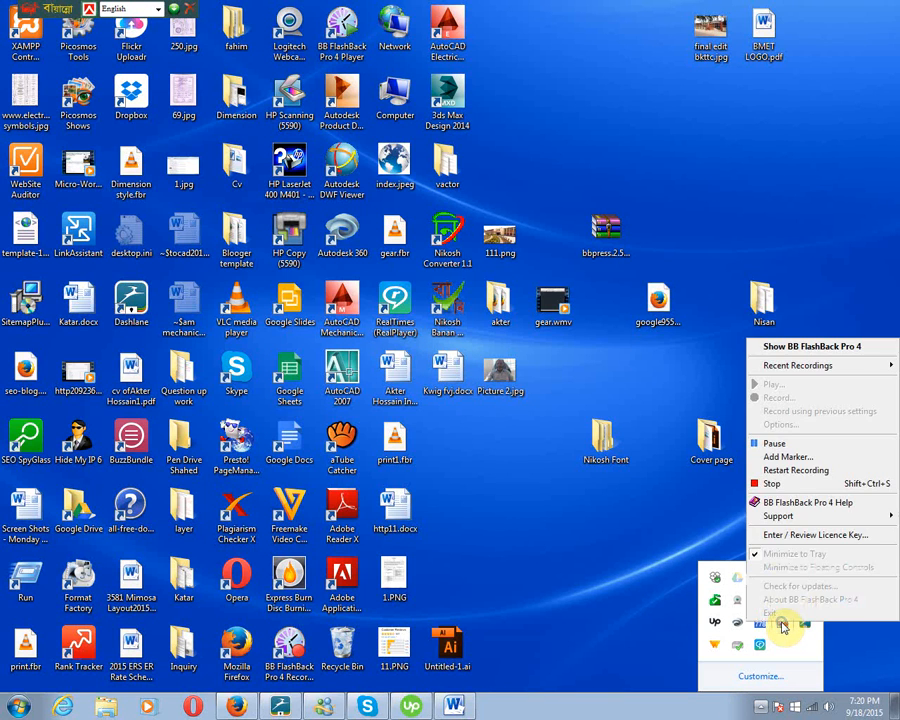
pyautogui.click(770, 483)
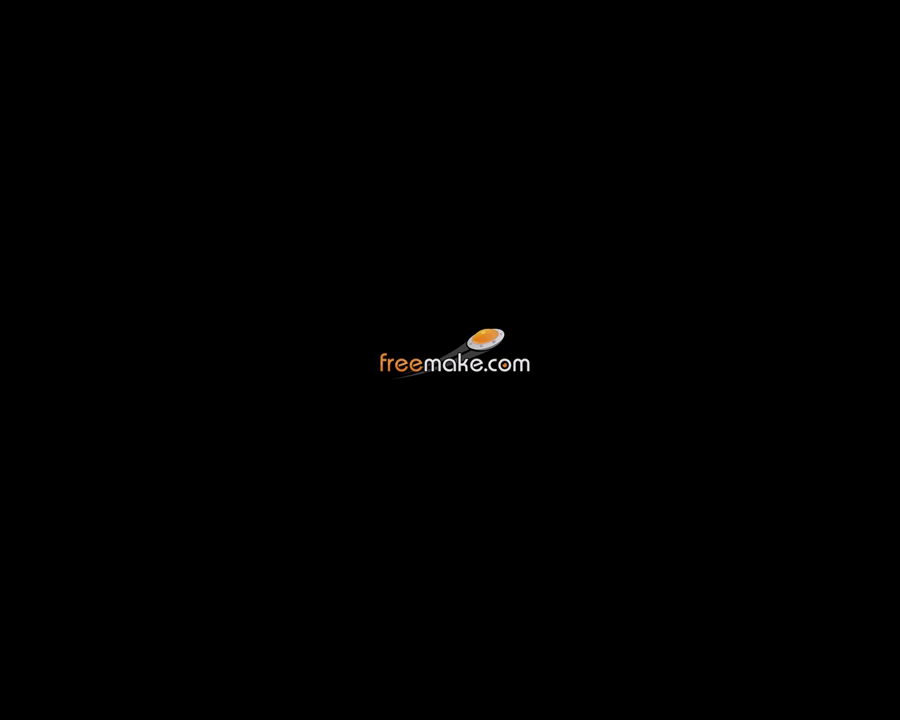